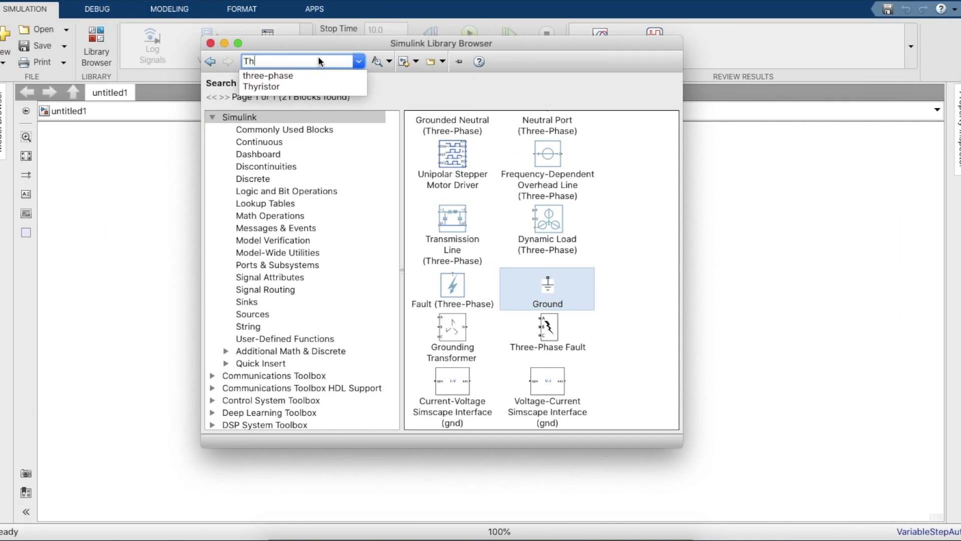
Step: Search the block library for Thyristor, place the Simscape Thyristor block with g, a, m and k ports in the model and rotate it upright
key("Return")
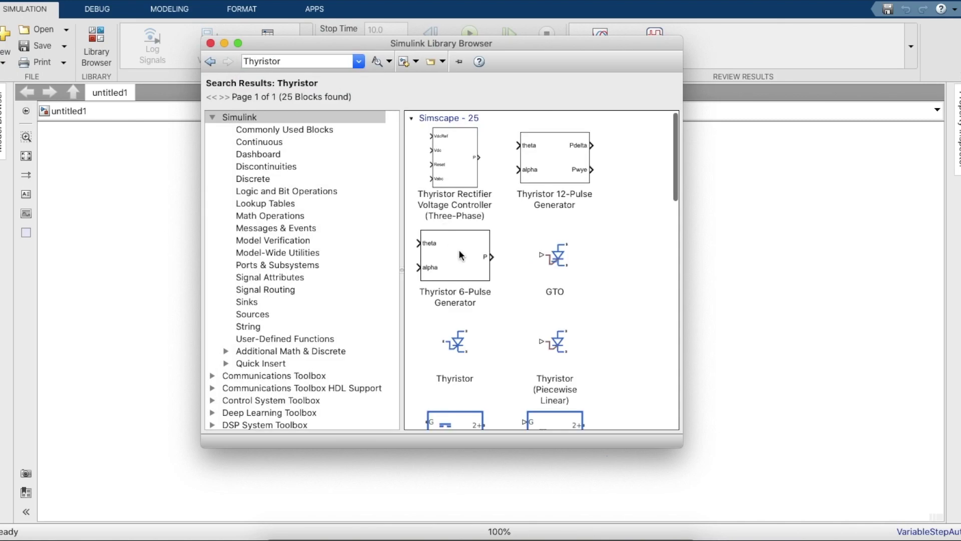
scroll(471, 265, "down", 10)
scroll(472, 270, "up", 2)
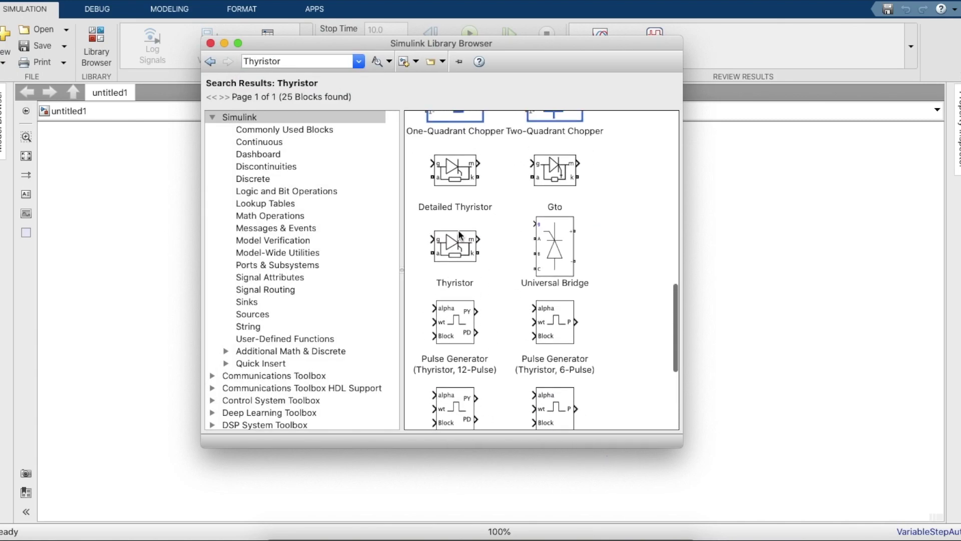
left_click_drag(456, 228, 319, 246)
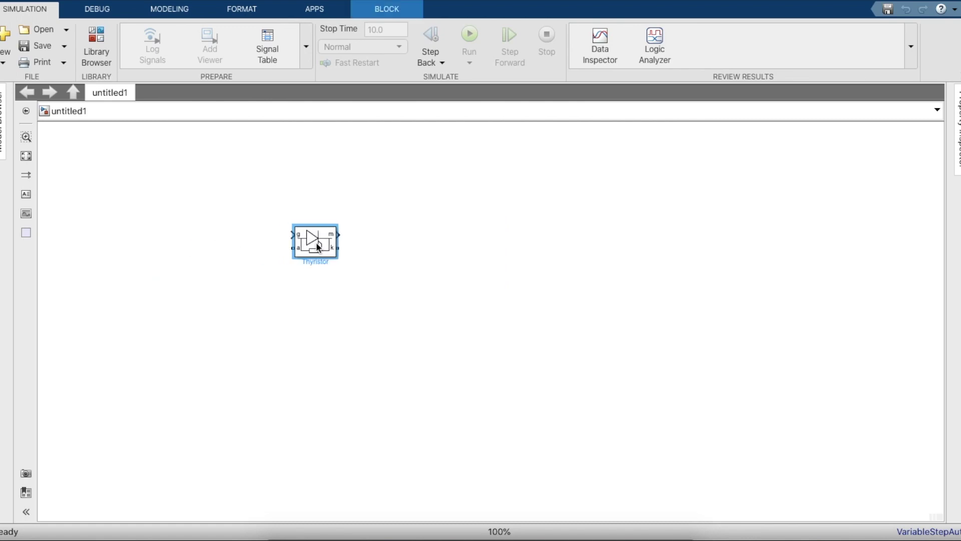
key("ctrl+r")
key("ctrl+r")
key("ctrl+r")
Step: Make two copies of the upright thyristor, one to its right and one below it
left_click_drag(316, 243, 426, 243)
left_click(324, 239)
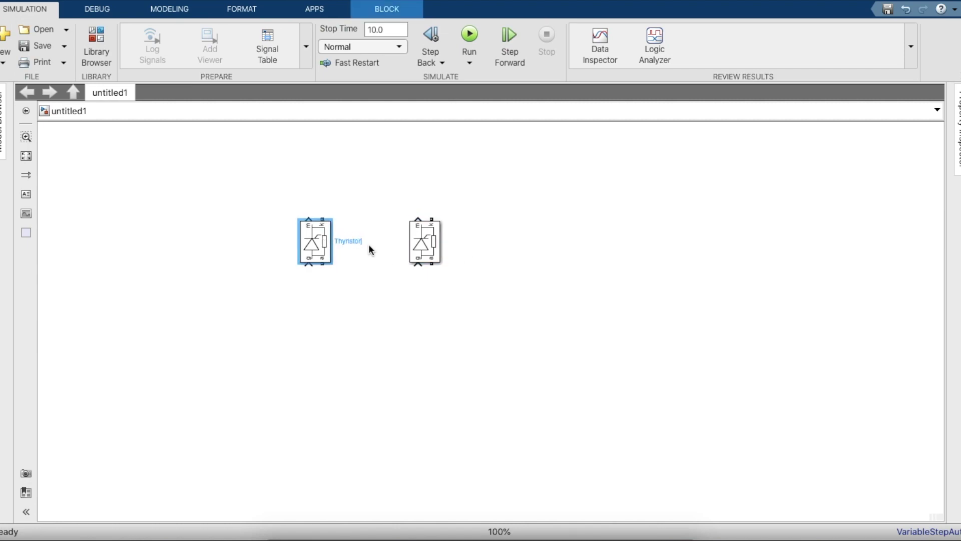
left_click(430, 244)
left_click_drag(429, 244, 337, 361)
Step: Rename the original thyristor 1, the copy below it 3 and the copy to its right 2
left_click(323, 245)
double_click(347, 242)
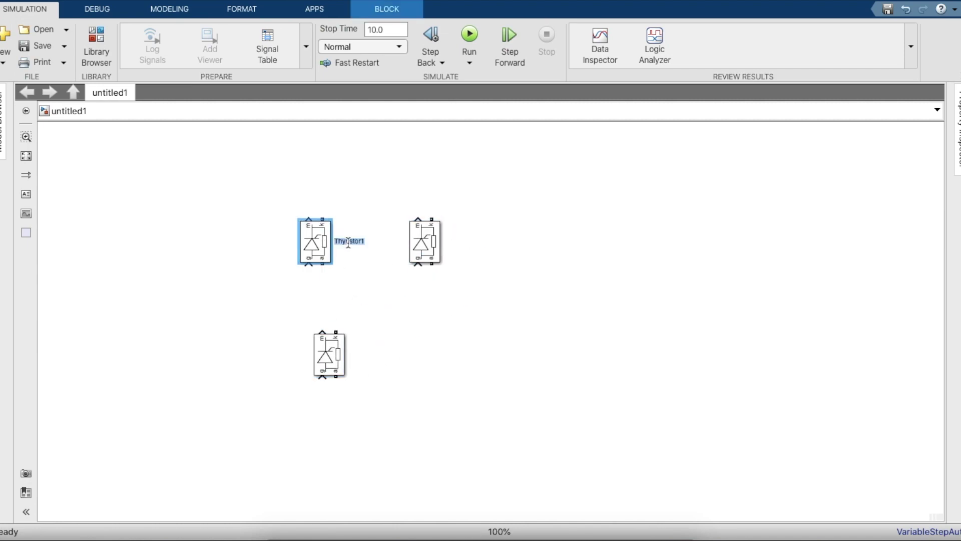
type("1")
left_click(328, 365)
double_click(360, 355)
type("3")
left_click(429, 245)
double_click(464, 243)
type("2")
Step: Rearrange and duplicate the thyristors into a two-row bridge, with 1, 3 and 5 above 4, 6 and 2
left_click_drag(425, 245, 432, 333)
left_click_drag(327, 354, 416, 241)
left_click_drag(431, 337, 496, 239)
key("super+c")
key("super+v")
key("super+c")
key("super+v")
left_click_drag(419, 239, 404, 360)
key("super+c")
key("super+v")
Step: Wire the three vertical legs of the bridge, connecting thyristor 4 to 1, 6 to 3 and 2 to 5
left_click(322, 342)
left_click(322, 264)
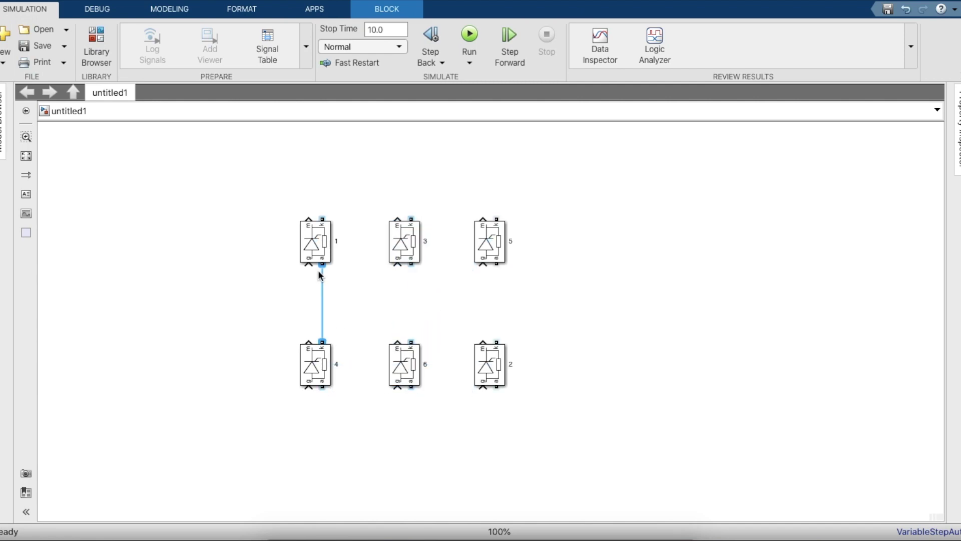
left_click(411, 342)
left_click(411, 264)
left_click(496, 342)
left_click(496, 264)
Step: Join the cathodes of thyristors 1, 3 and 5 together, and join the anodes of thyristors 4, 6 and 2
left_click(496, 219)
left_click(411, 219)
left_click(322, 219)
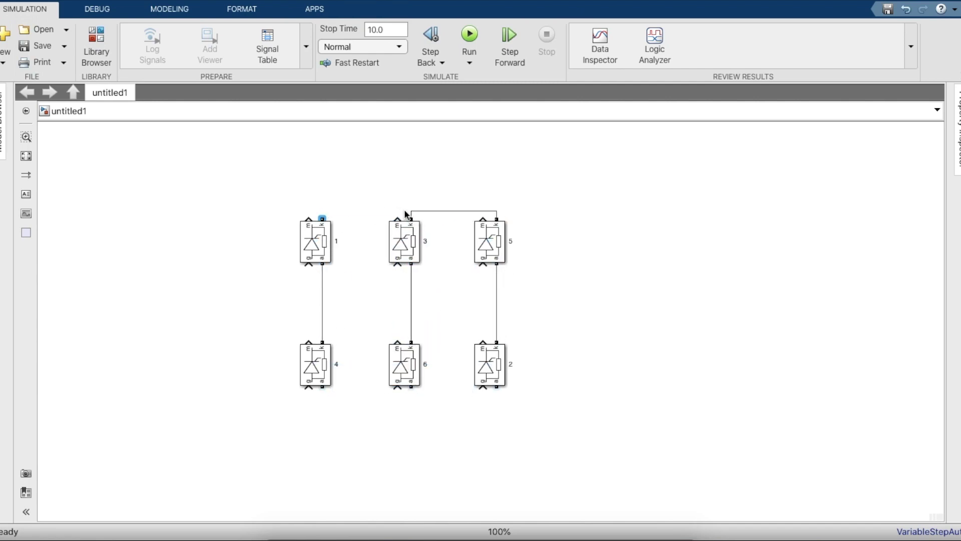
left_click(411, 212)
left_click(321, 387)
left_click(411, 387)
left_click(496, 386)
left_click(412, 396)
Step: Search the block library for "three-phase"
left_click(82, 54)
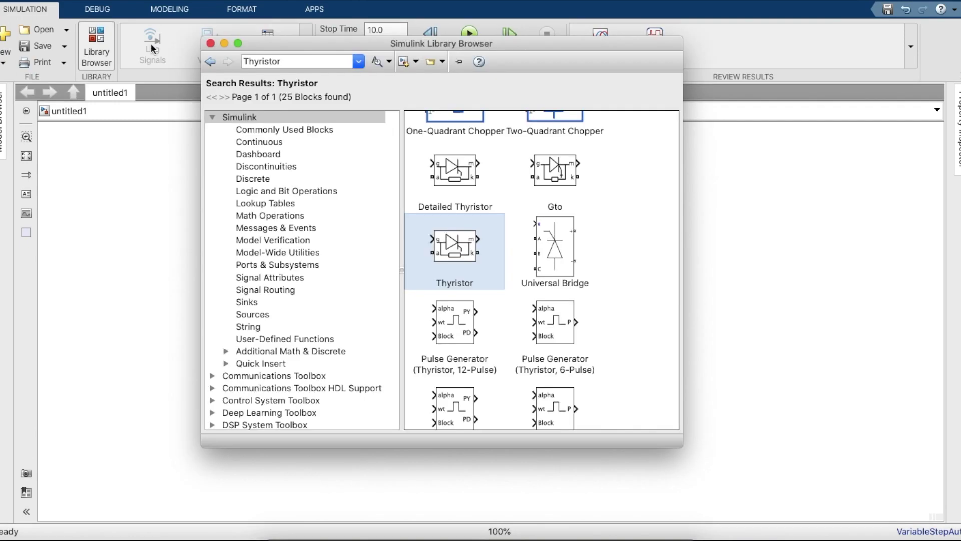
left_click(311, 59)
key("BackSpace")
type("thr")
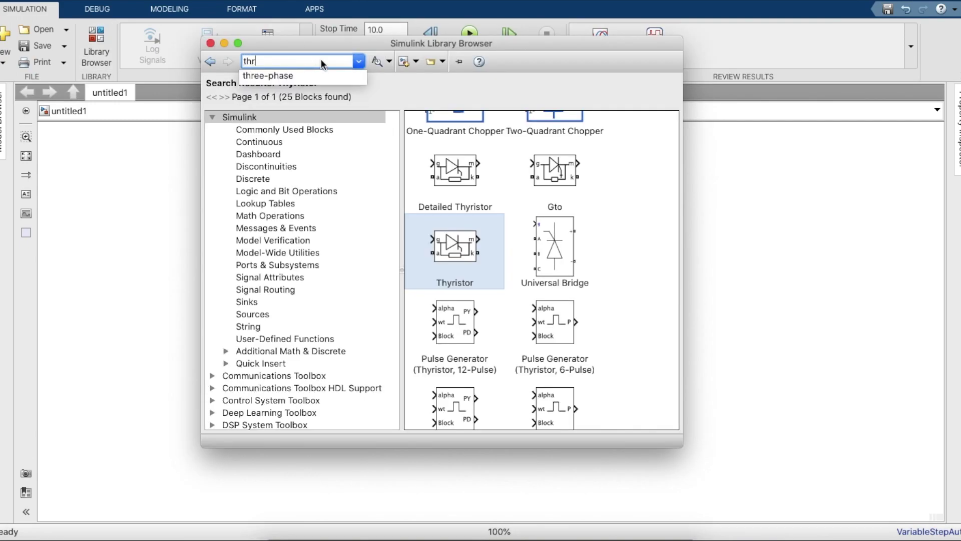
type("ee phase")
key("Return")
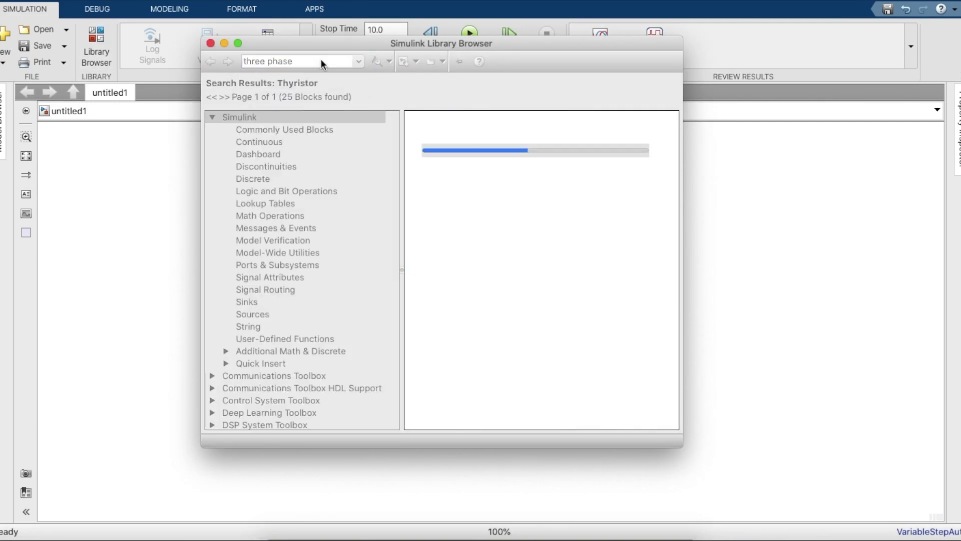
left_click(268, 62)
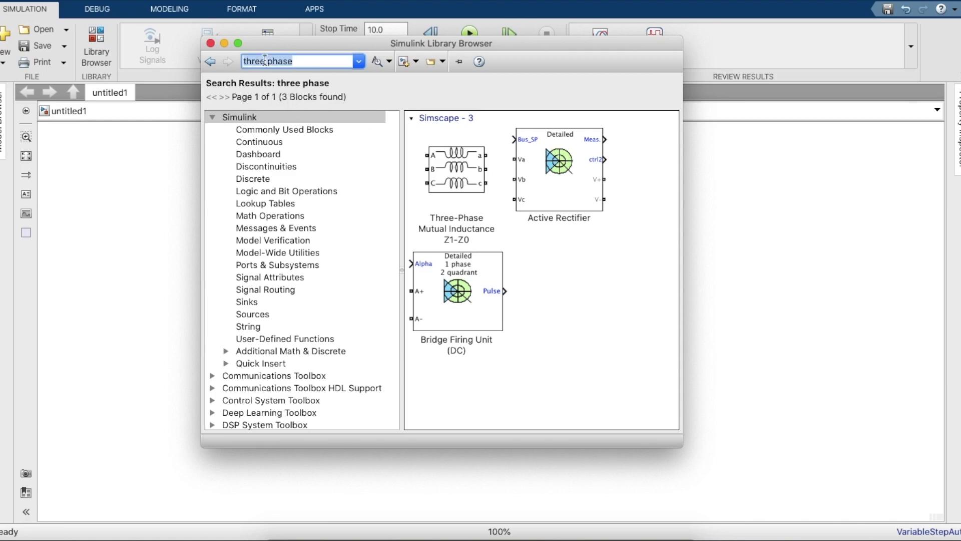
left_click(272, 61)
key("BackSpace")
type("-")
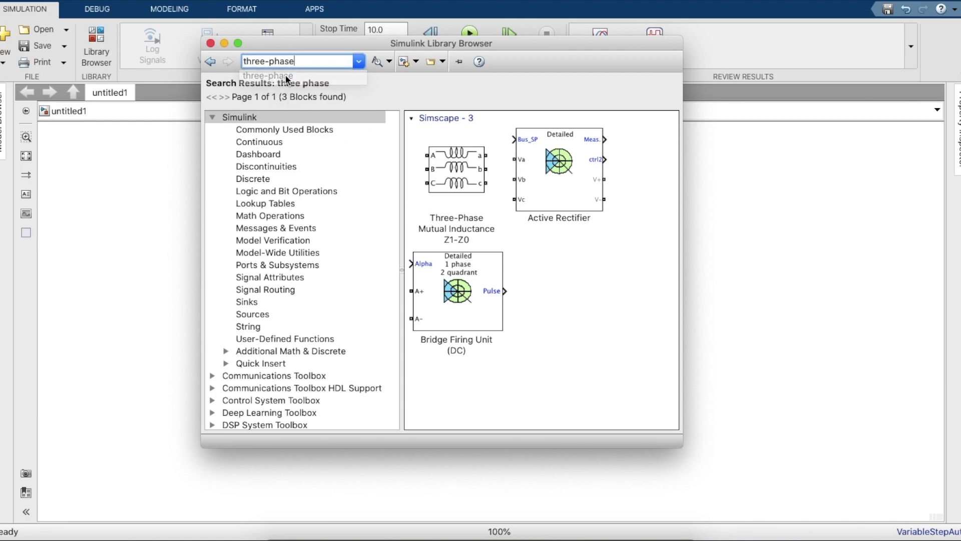
key("Return")
Step: Place a Three-Phase Source block left of the bridge and connect its phase A between thyristors 1 and 4
scroll(481, 245, "down", 10)
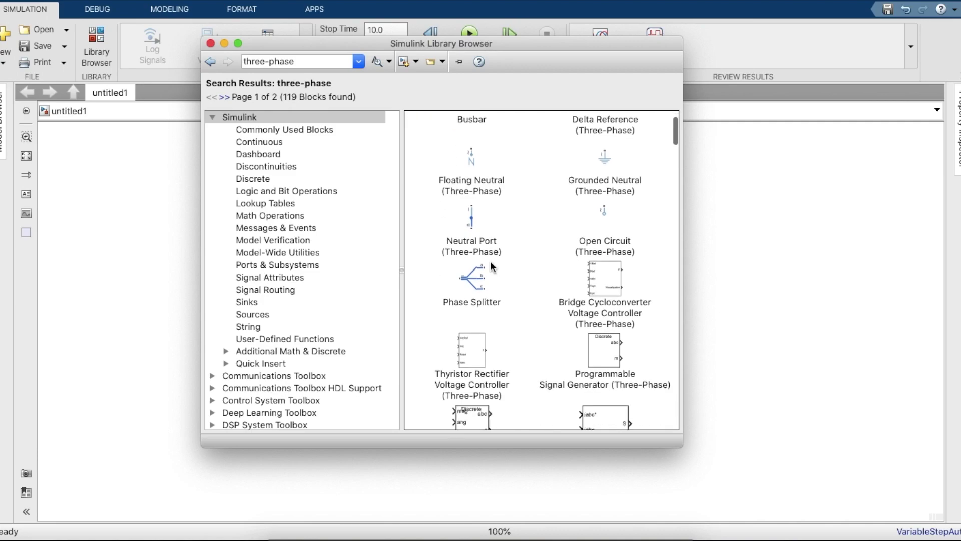
scroll(491, 264, "down", 20)
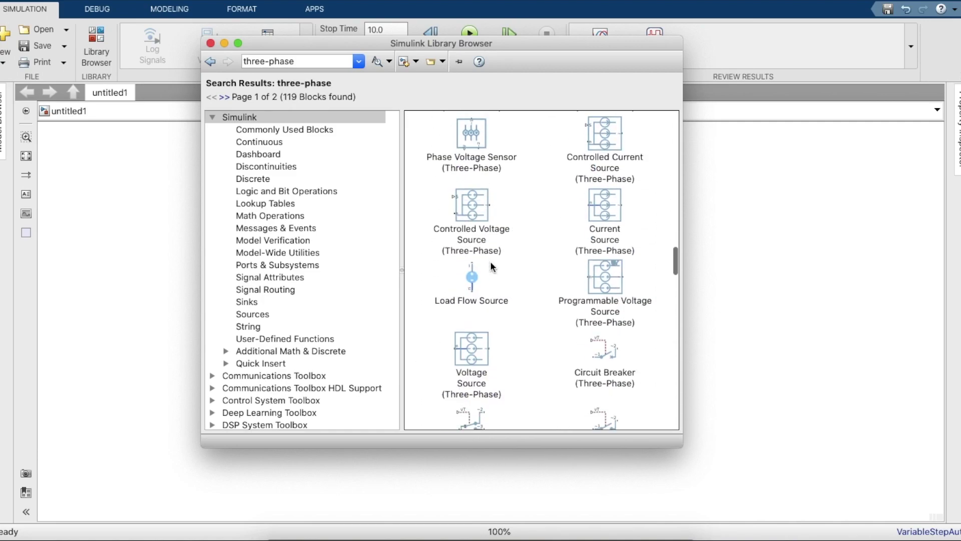
scroll(489, 290, "down", 10)
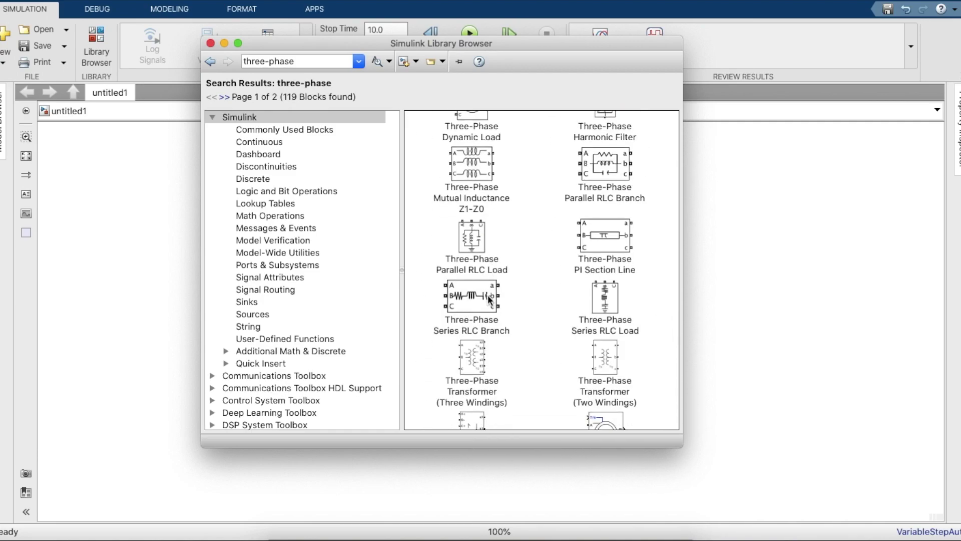
scroll(488, 312, "down", 10)
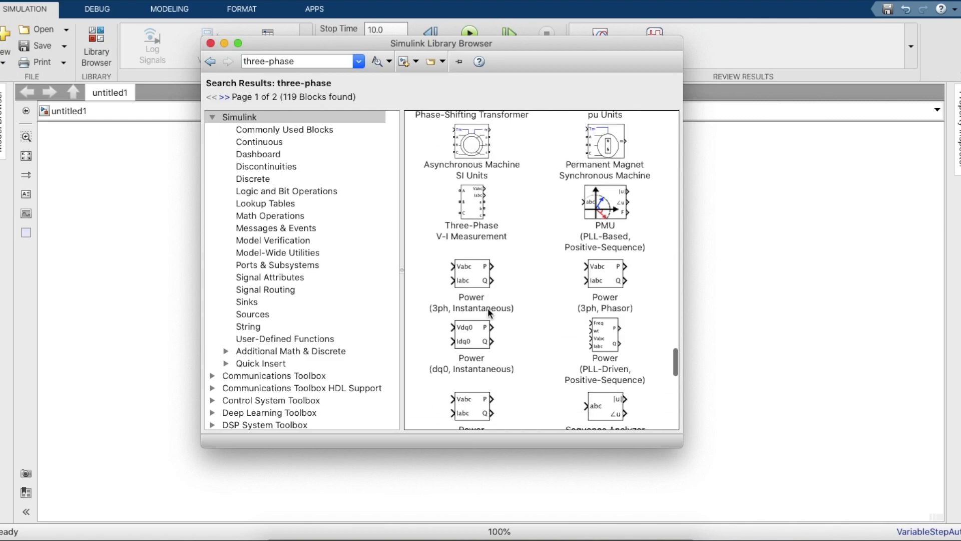
scroll(488, 312, "down", 10)
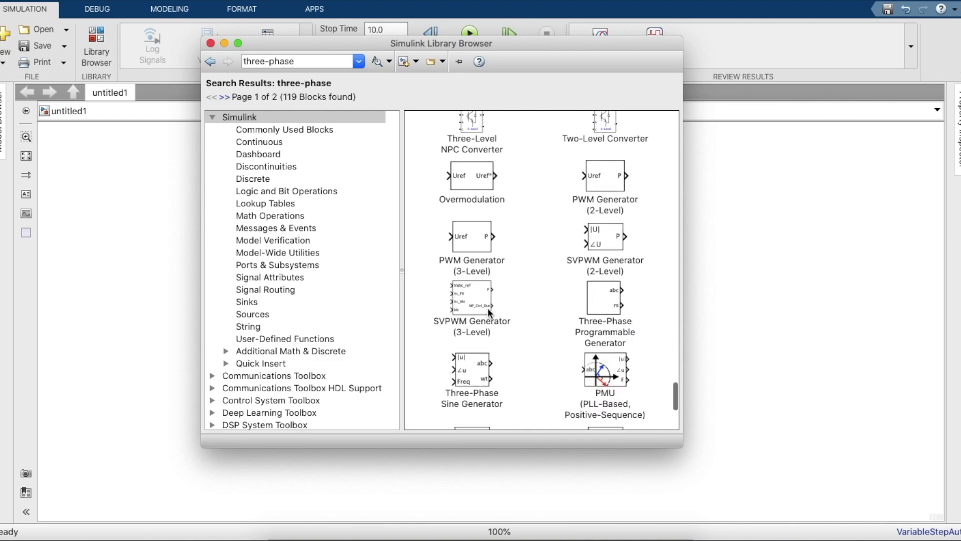
scroll(488, 307, "down", 2)
scroll(488, 311, "up", 10)
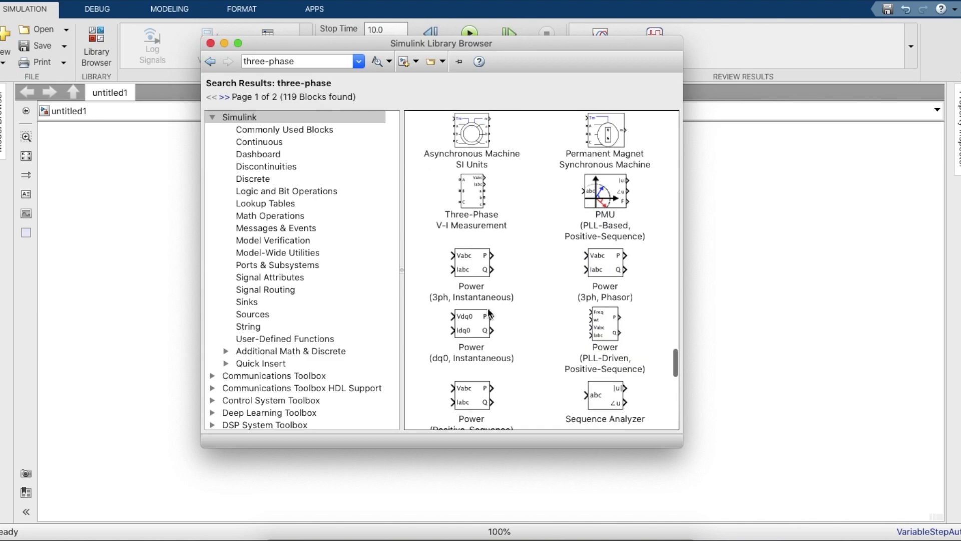
scroll(489, 310, "up", 3)
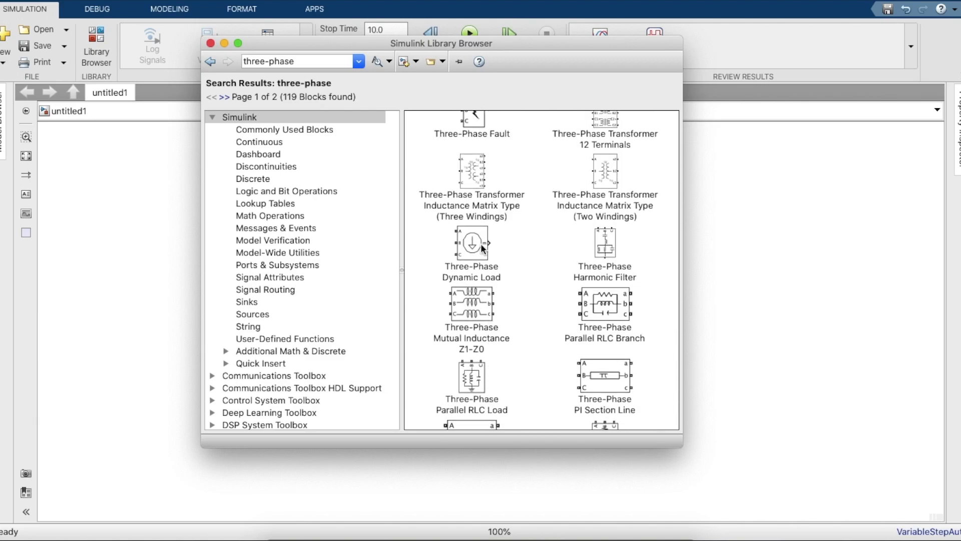
mouse_move(592, 235)
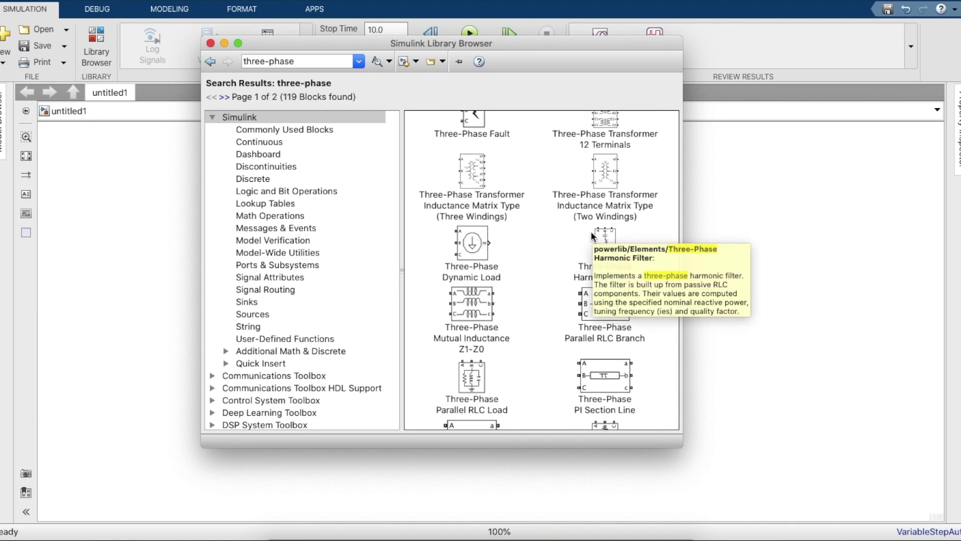
left_click(307, 62)
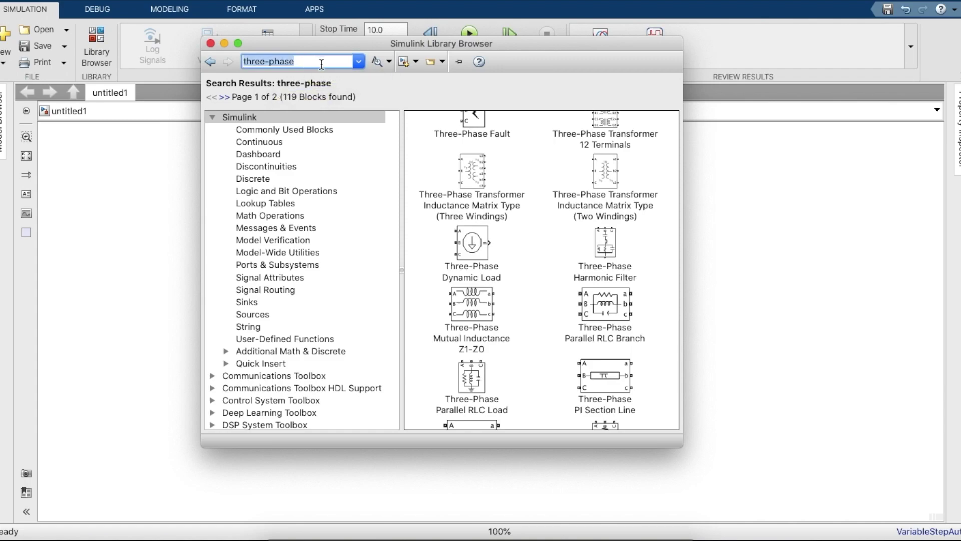
left_click(321, 62)
scroll(492, 214, "up", 8)
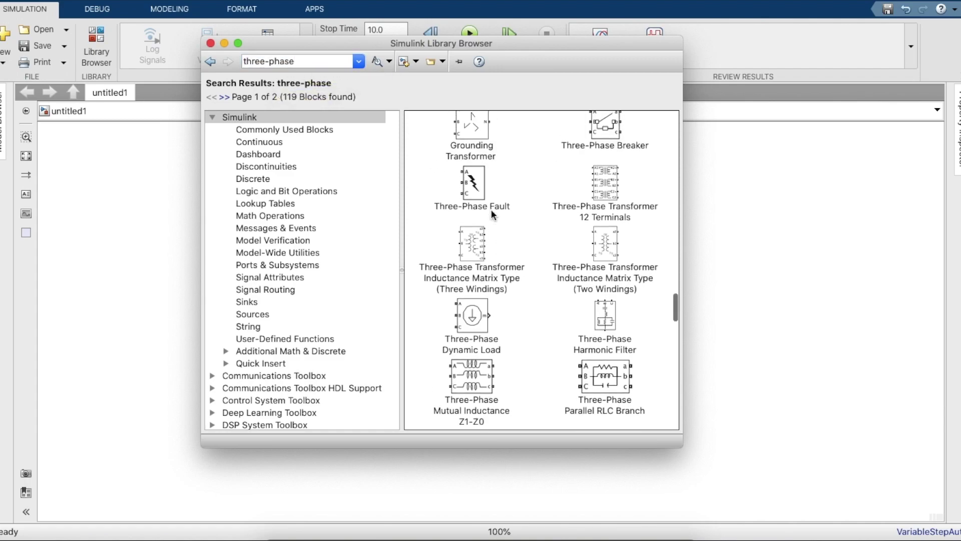
scroll(491, 211, "up", 5)
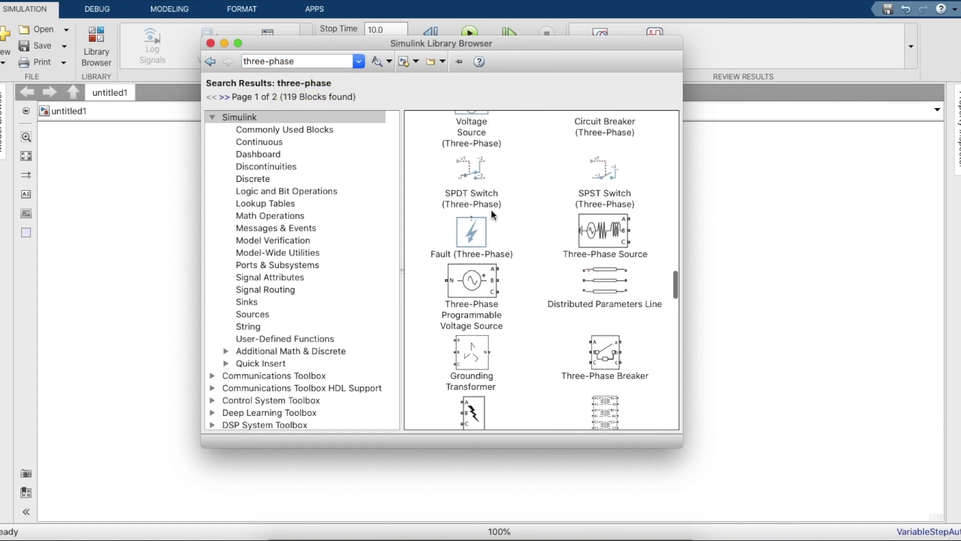
left_click_drag(604, 289, 375, 293)
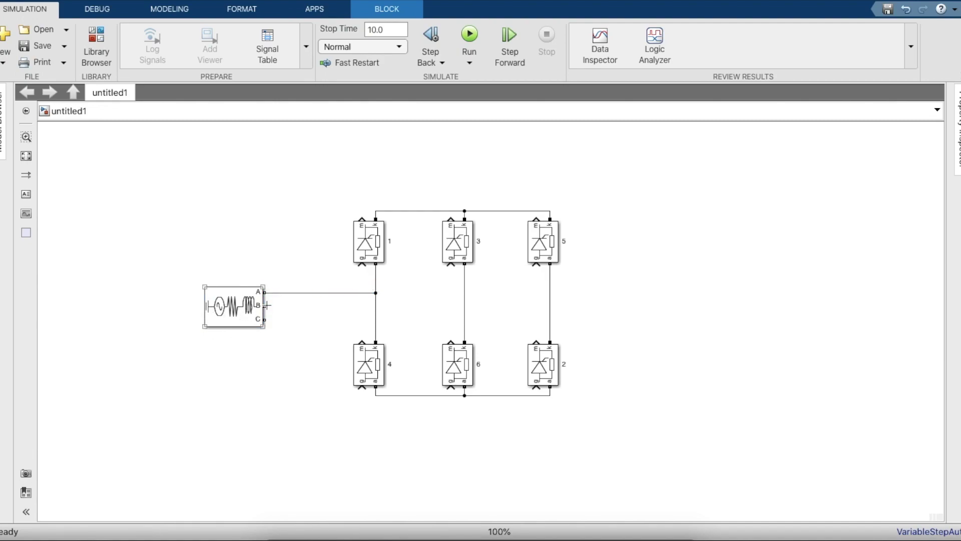
Step: Connect the source's phase B between thyristors 3 and 6, and its phase C between thyristors 5 and 2
left_click(464, 306)
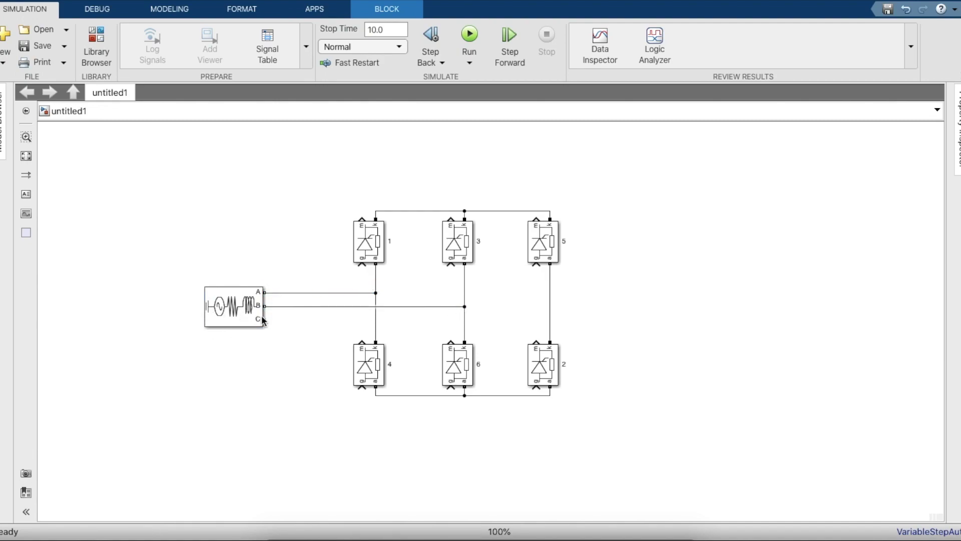
left_click(265, 319)
left_click(549, 322)
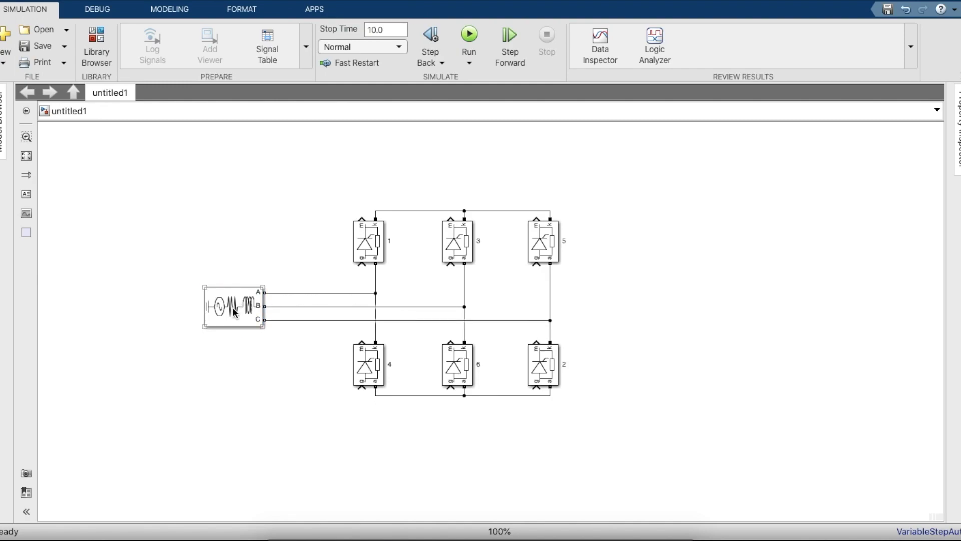
left_click_drag(234, 314, 233, 310)
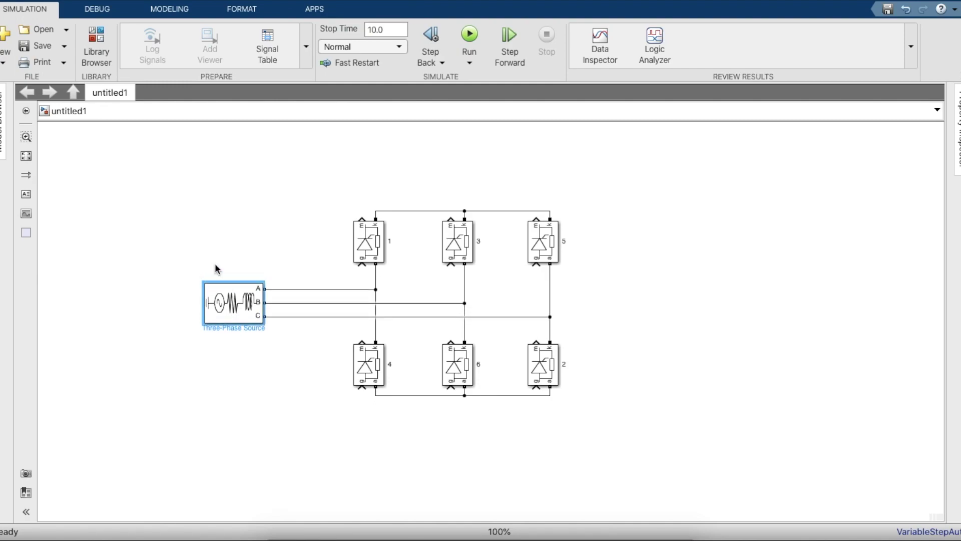
Step: In the Three-Phase Source parameters, disable the internal impedance and set the frequency to 50 Hz
double_click(238, 306)
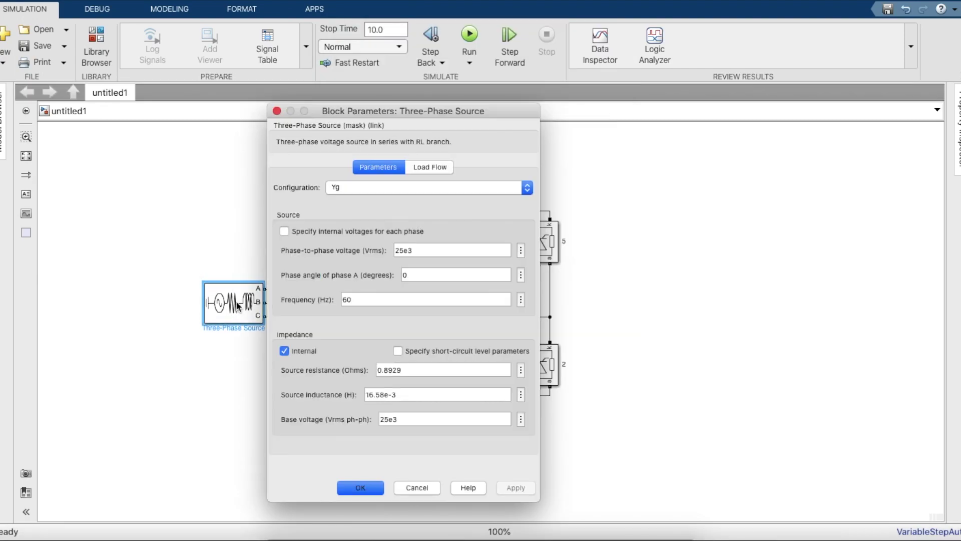
left_click(433, 370)
left_click(312, 352)
left_click(391, 306)
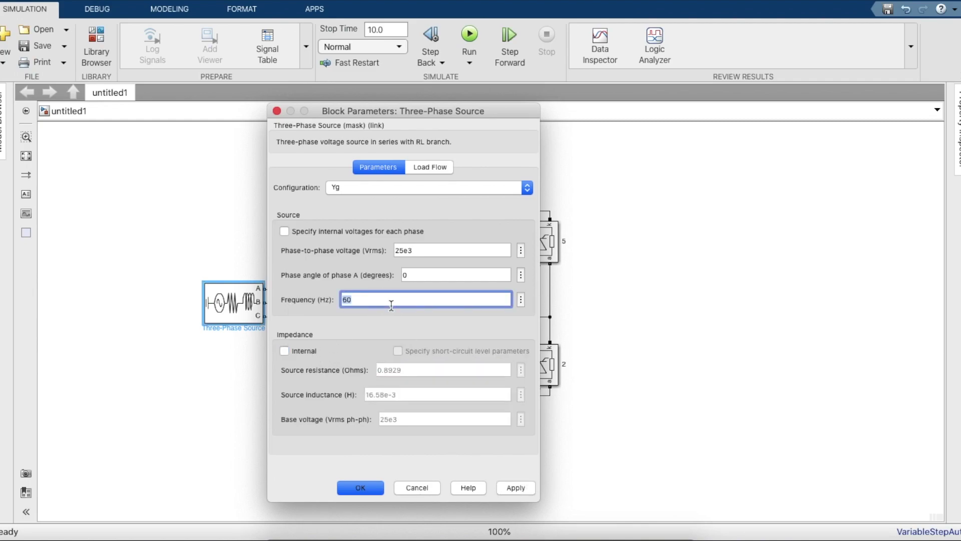
key("BackSpace")
type("50")
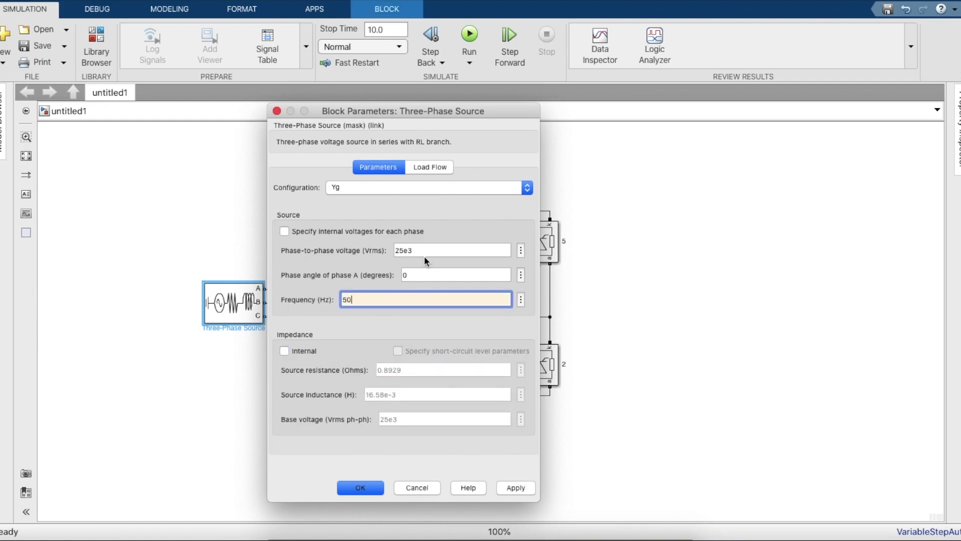
Step: Set the source's phase-to-phase voltage to 100 Vrms and accept the block parameters
left_click(436, 251)
key("BackSpace")
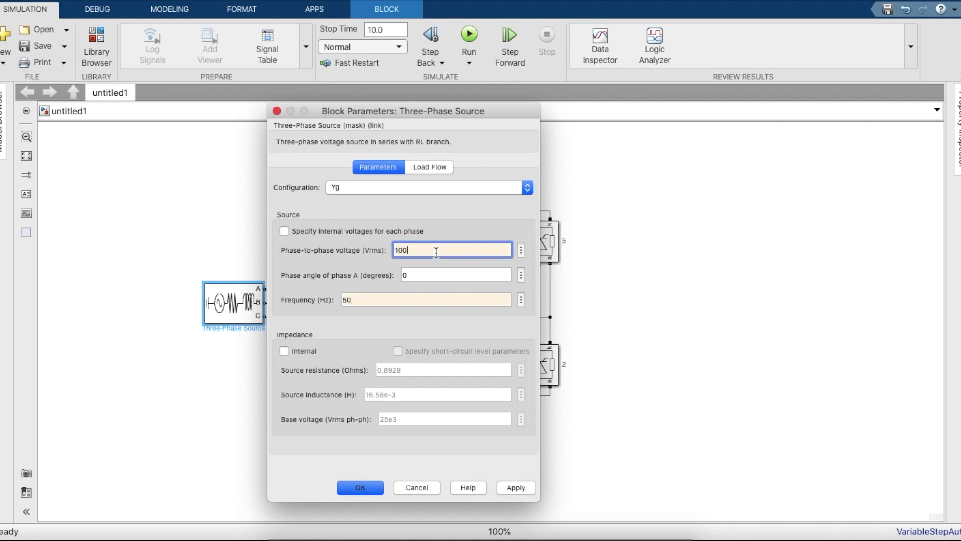
key("Return")
left_click(251, 244)
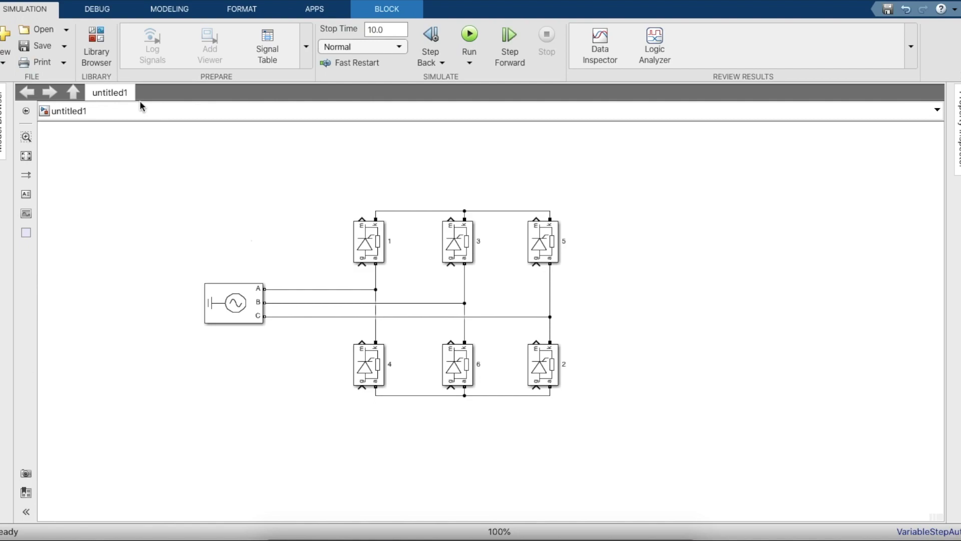
Step: Search the block library for "RLC branch" and place a Series RLC Branch block to the right of the thyristor bridge
left_click(100, 58)
left_click(306, 61)
key("BackSpace")
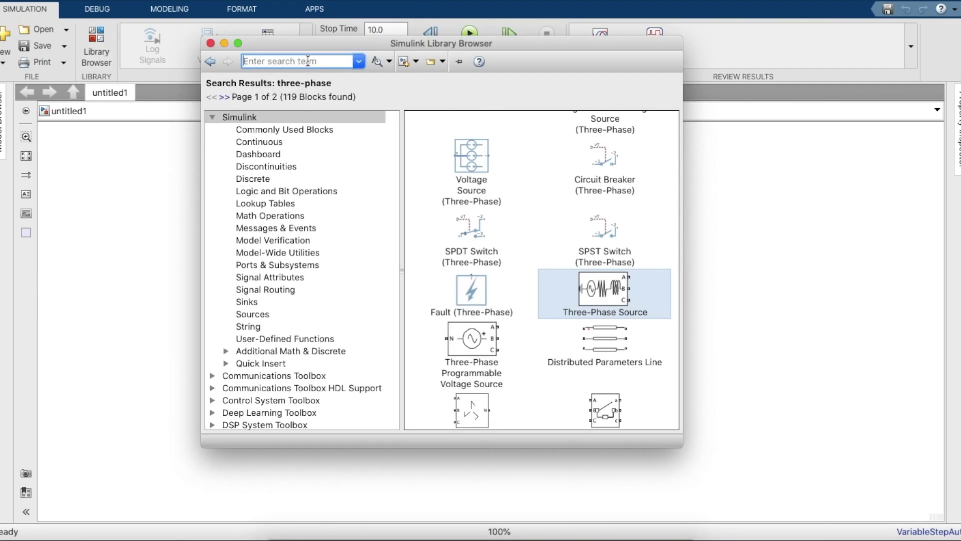
type("RLC branch")
key("Return")
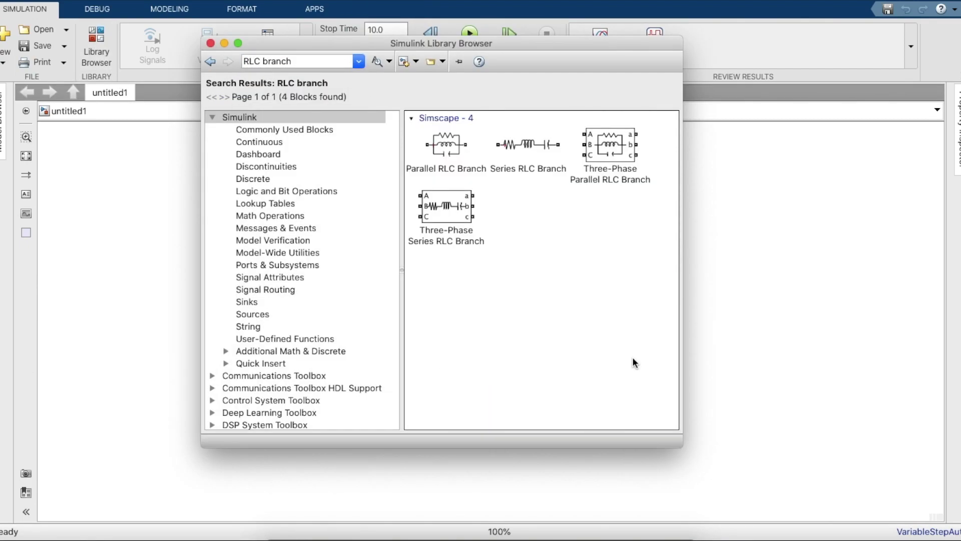
left_click_drag(524, 154, 672, 317)
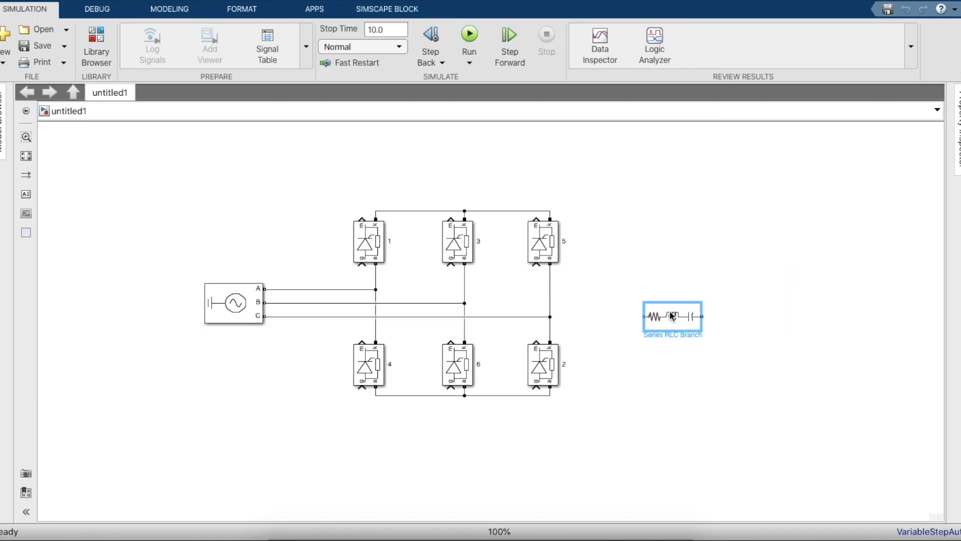
Step: Rotate the Series RLC Branch to vertical, wire it between the bridge's upper and lower rails, and move it up slightly
key("ctrl+r")
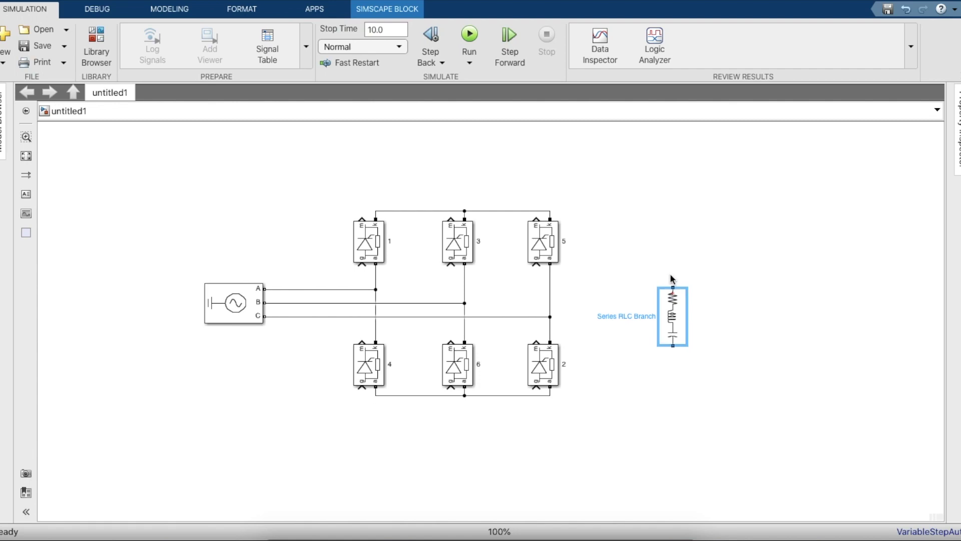
left_click(673, 281)
left_click_drag(552, 211, 673, 286)
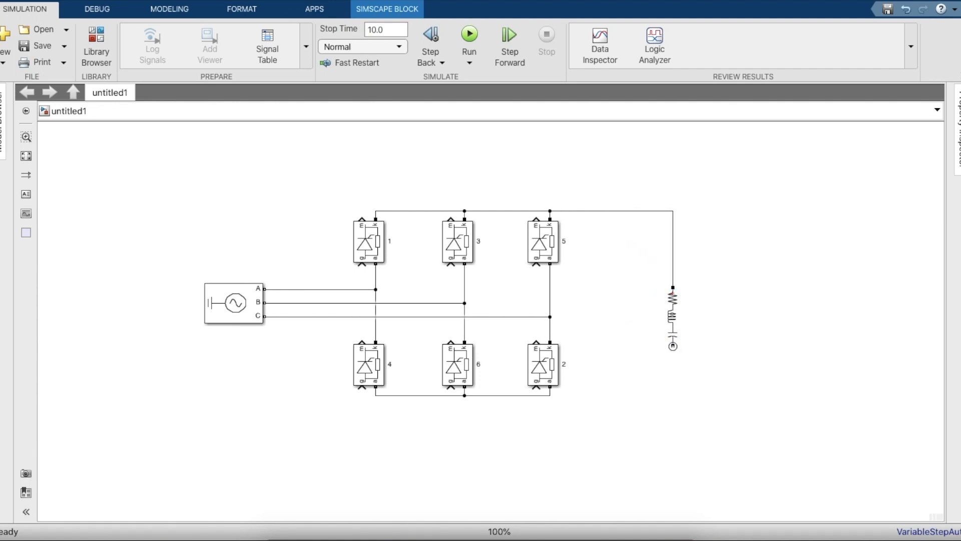
left_click(549, 396)
left_click_drag(672, 321, 672, 302)
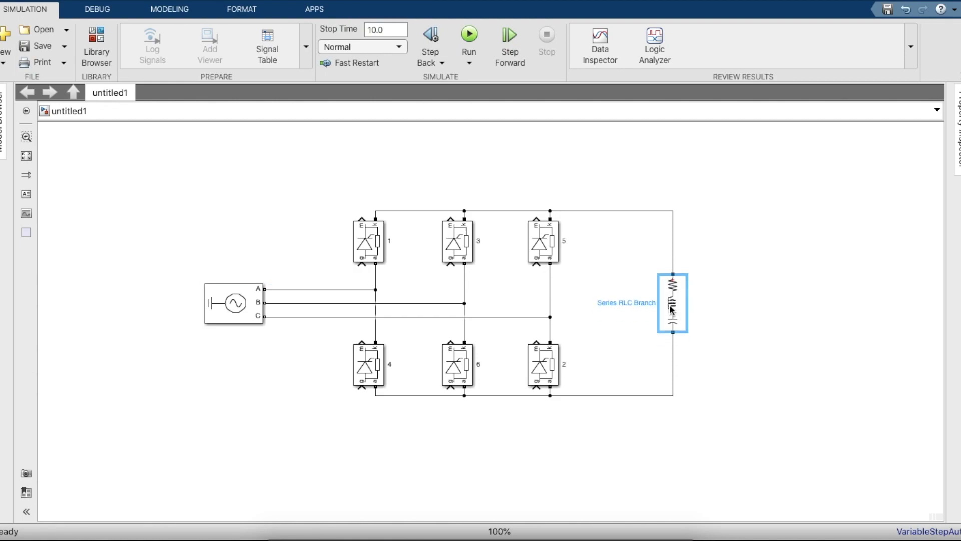
Step: Configure the load branch as type RL with a resistance of 5000 ohms and an inductance of 100e-3 H
double_click(673, 301)
left_click(779, 233)
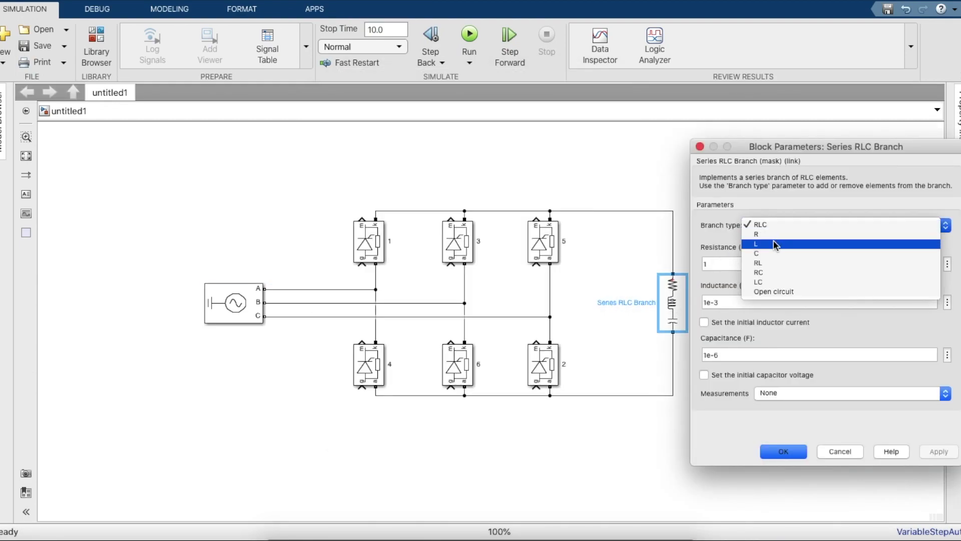
left_click(768, 262)
left_click(751, 263)
key("BackSpace")
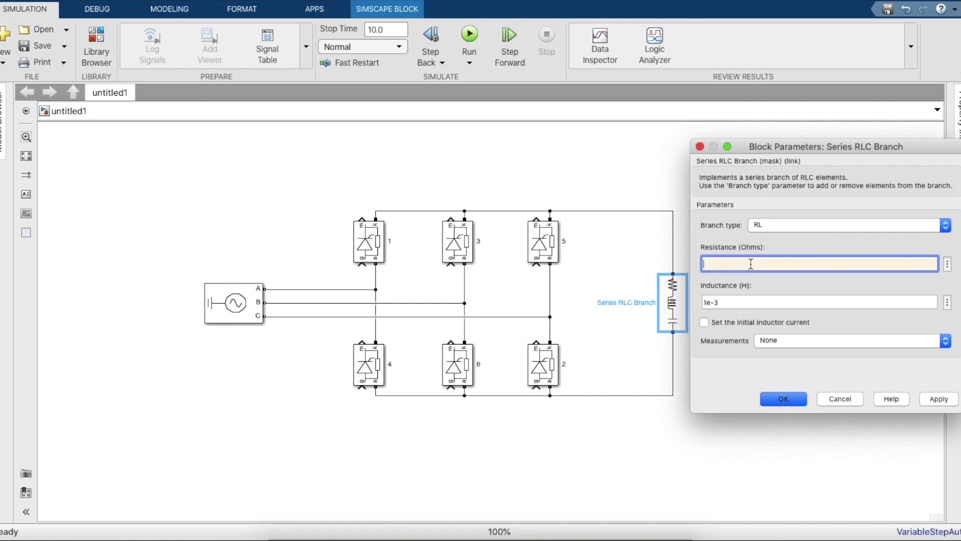
type("5000")
key("Tab")
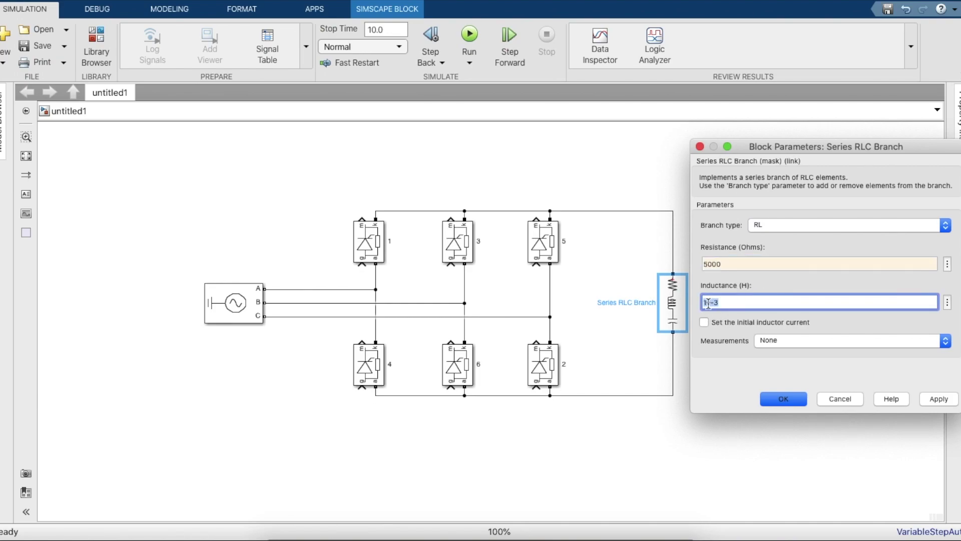
left_click(707, 303)
type("00")
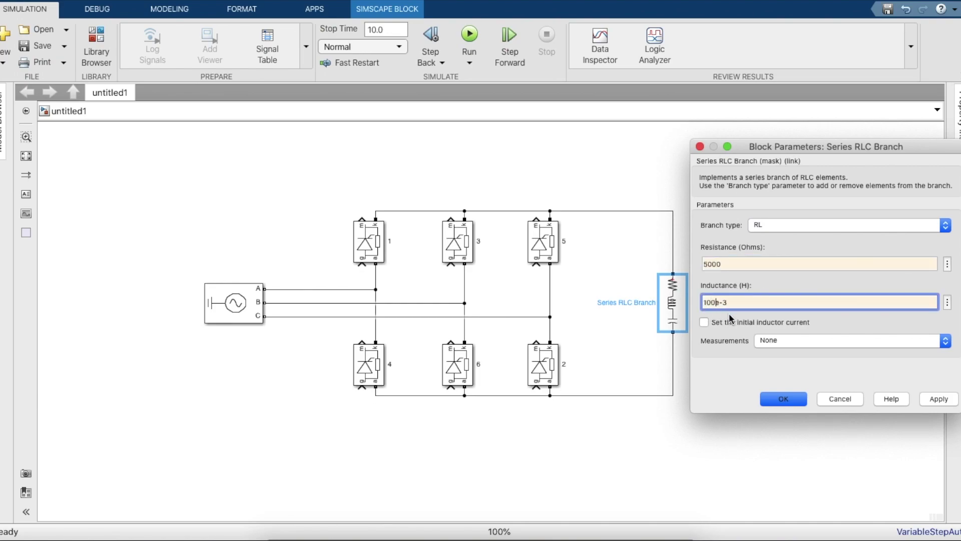
key("Return")
left_click(747, 352)
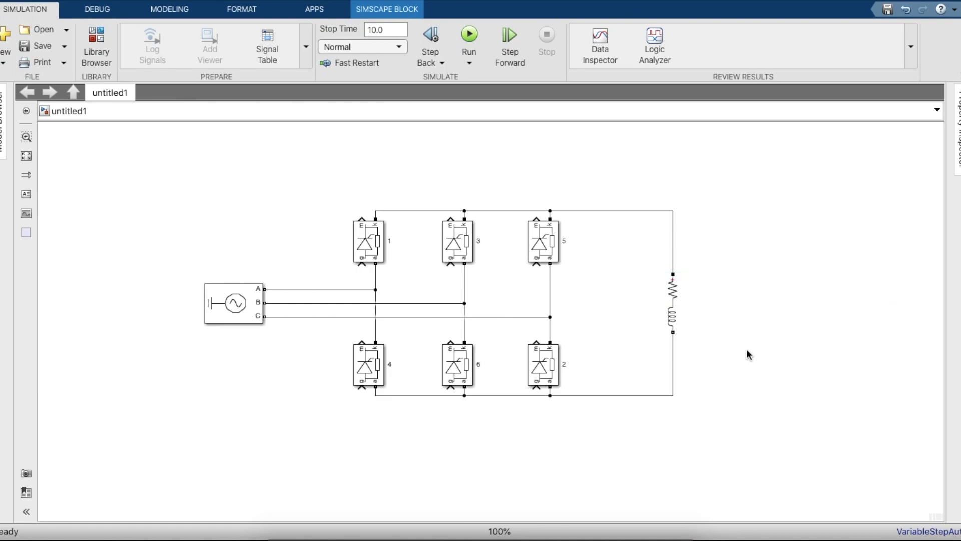
Step: Search the block library for "Pulse generator" and place a Pulse Generator block above and left of the three-phase source
left_click(102, 43)
left_click(333, 55)
type("Pulse generator")
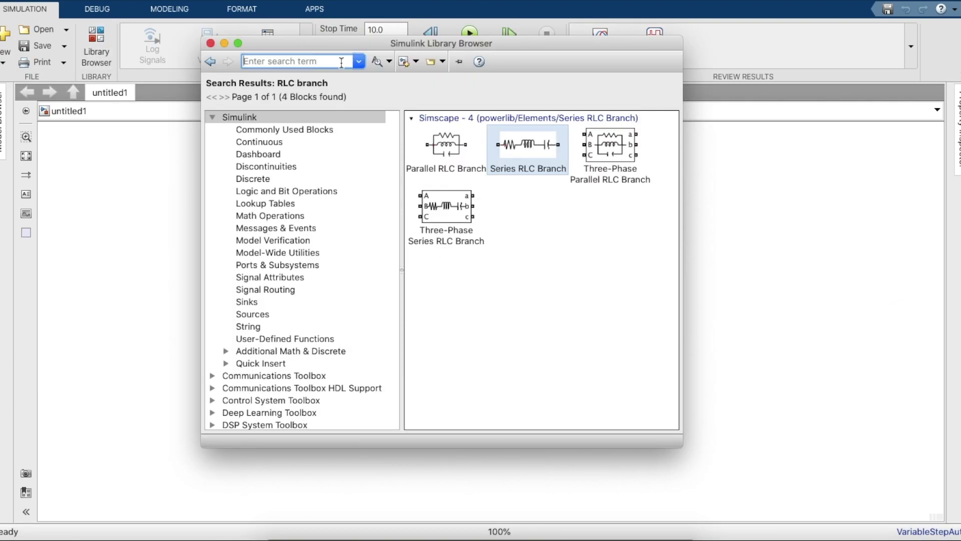
key("Return")
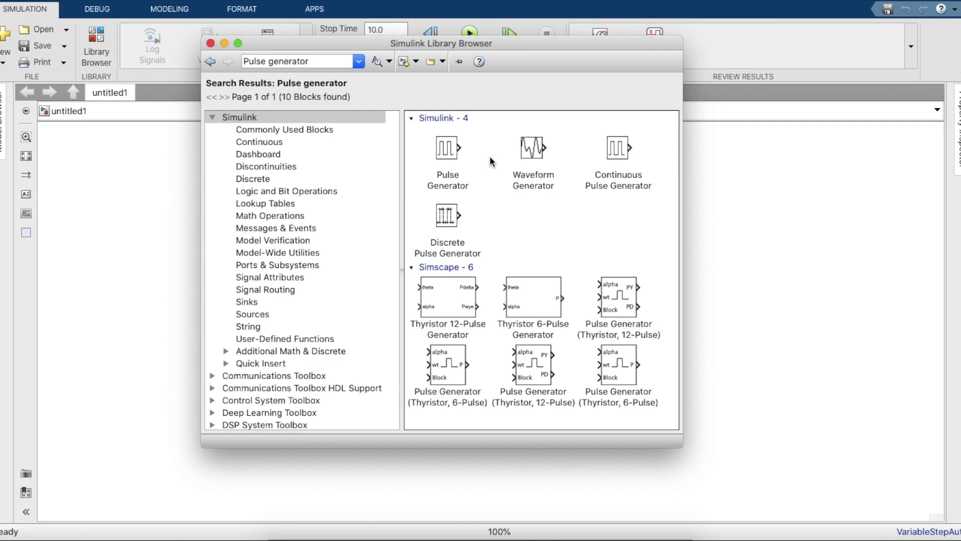
left_click_drag(447, 154, 139, 189)
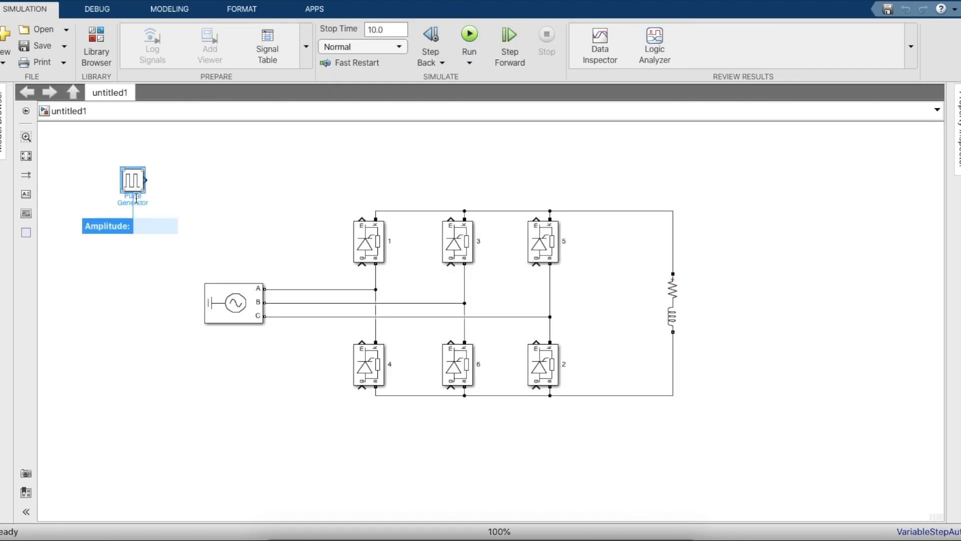
Step: Rename the Pulse Generator block as T1
left_click(134, 189)
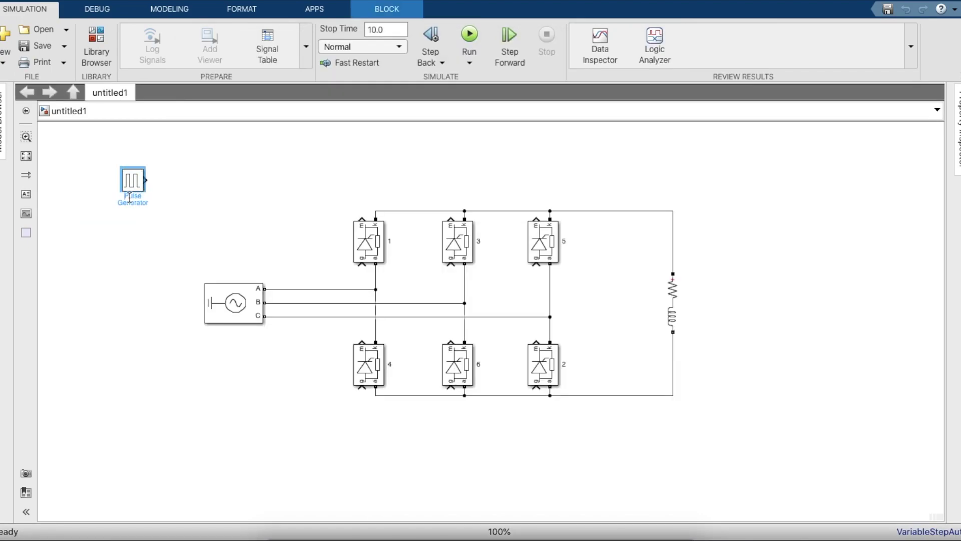
double_click(130, 197)
key("BackSpace")
left_click(149, 257)
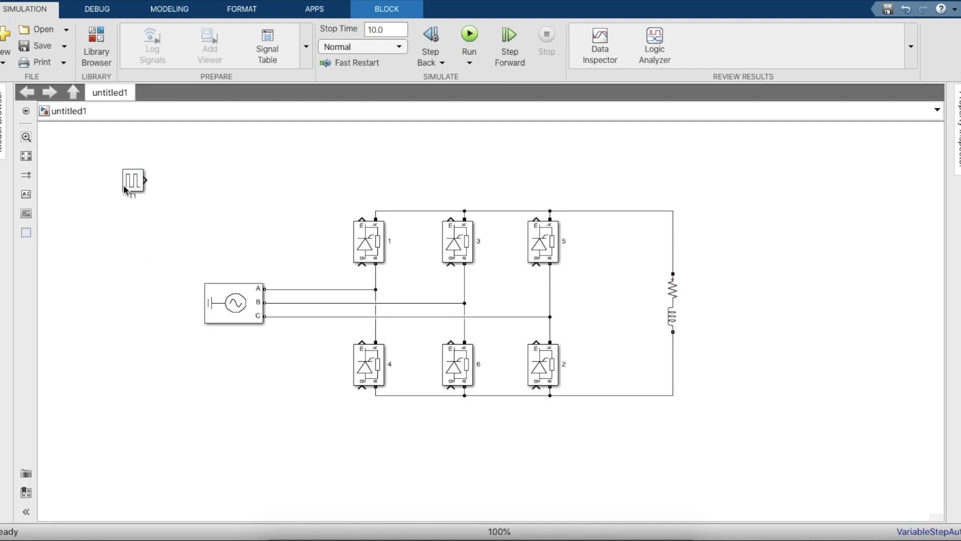
Step: Duplicate the T1 pulse generator to get one generator per thyristor, stacking the copies in a column beneath it
left_click(129, 178)
key("super+c")
key("super+v")
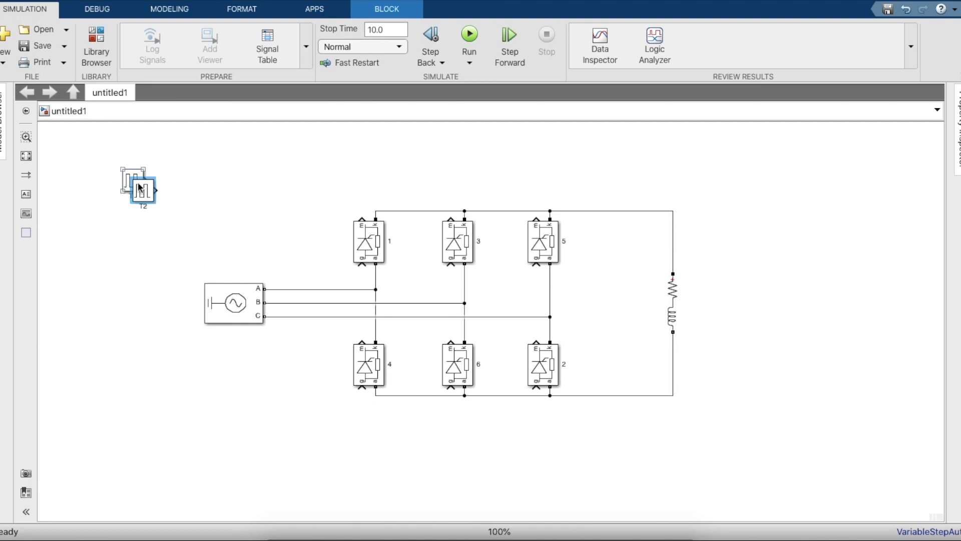
left_click_drag(135, 193, 129, 395)
key("super+c")
key("super+v")
key("ctrl+v")
key("ctrl+v")
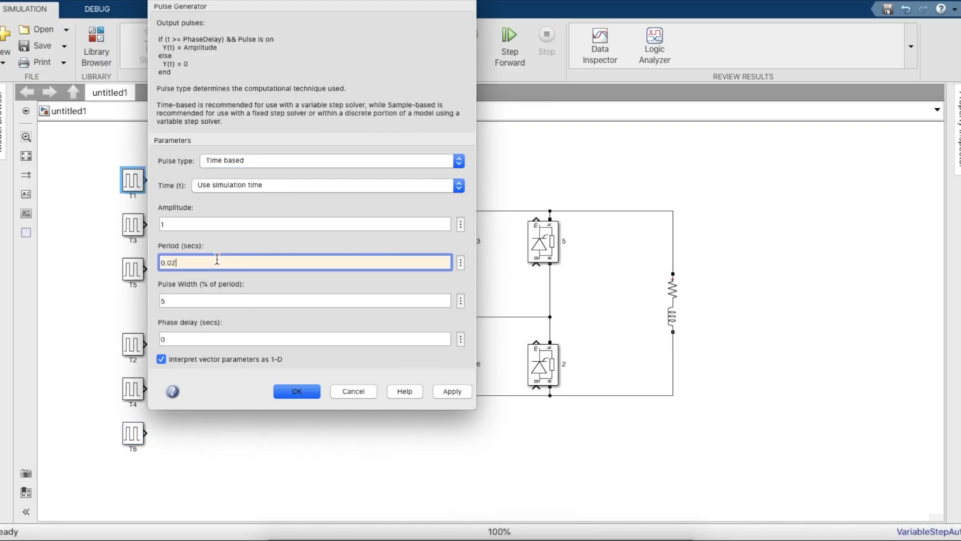
Step: Set the T1 pulse generator's phase delay to 0.005 s and accept its parameters
left_click(193, 338)
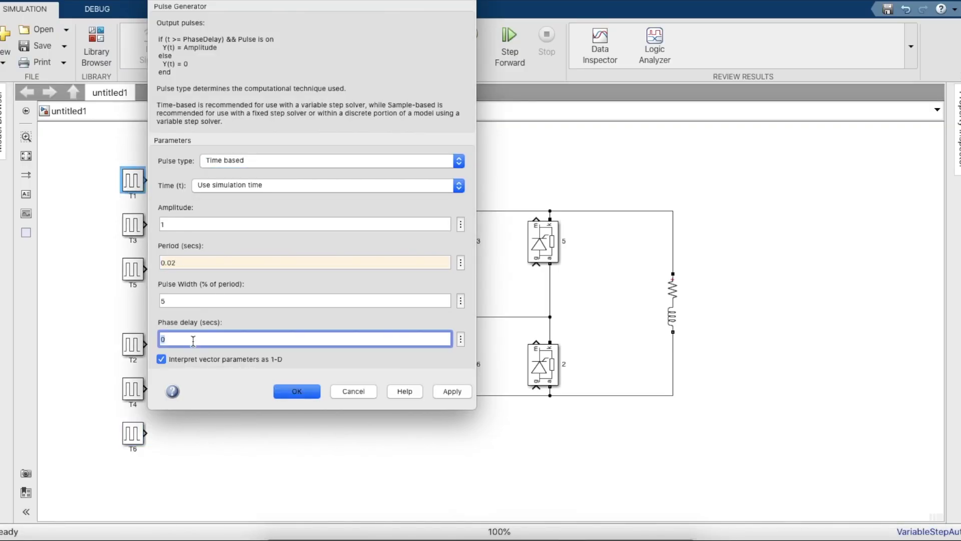
type(".005")
key("Return")
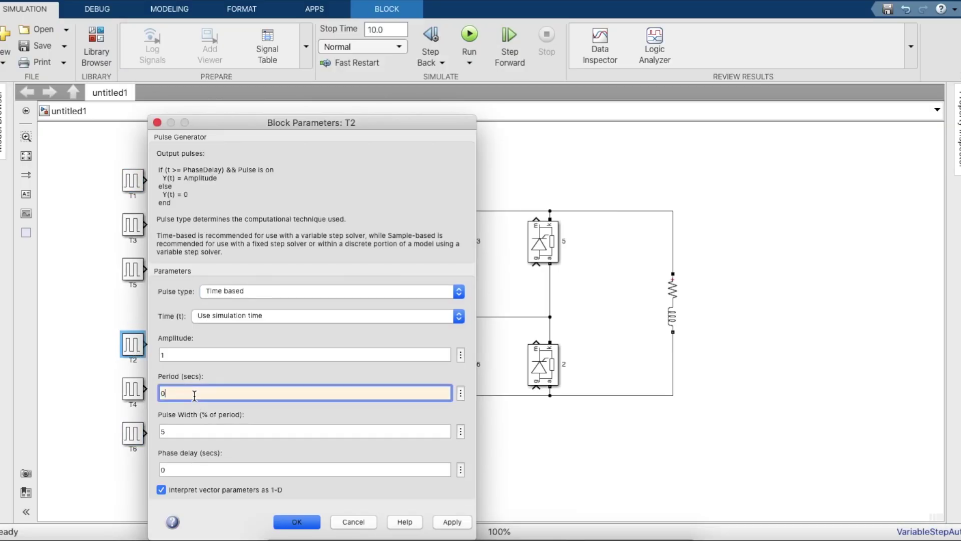
Step: Set the T2 pulse generator's period to 0.02 s and its phase delay to 0.00666 s
type(".02")
left_click(185, 469)
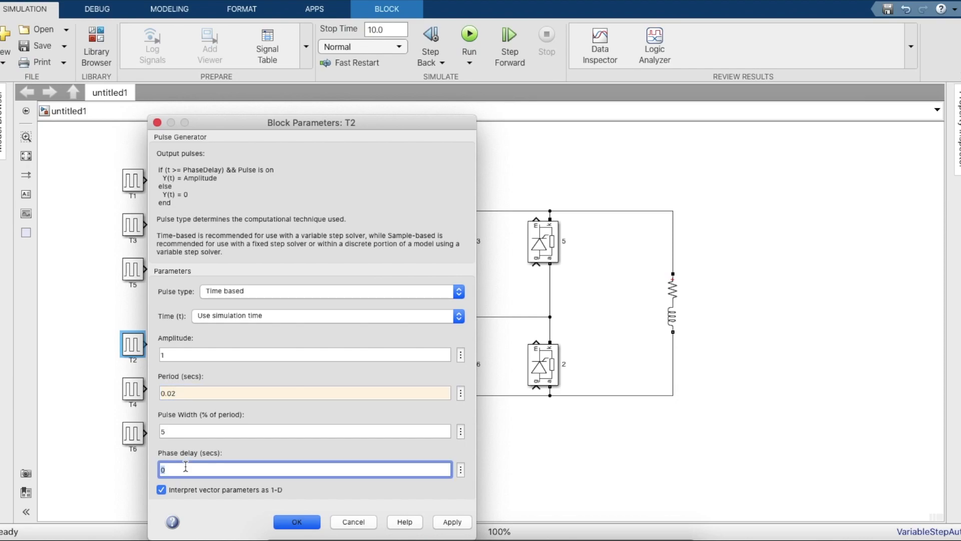
type(".00666")
left_click(296, 524)
Step: Set the T3 pulse generator's period to 0.02 s and its phase delay to 0.005 s
double_click(133, 230)
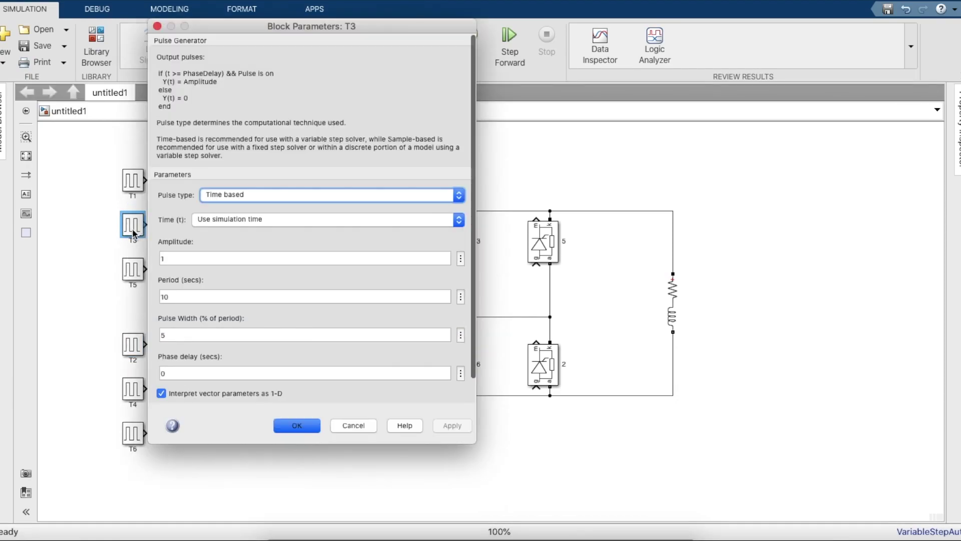
double_click(193, 297)
type("0.02")
left_click(183, 372)
type(".005")
key("Return")
Step: Set the T4 pulse generator's period to 0.02 s and its phase delay to 0.00334+0.01 s
left_click(139, 392)
double_click(139, 391)
double_click(168, 393)
type("0.02")
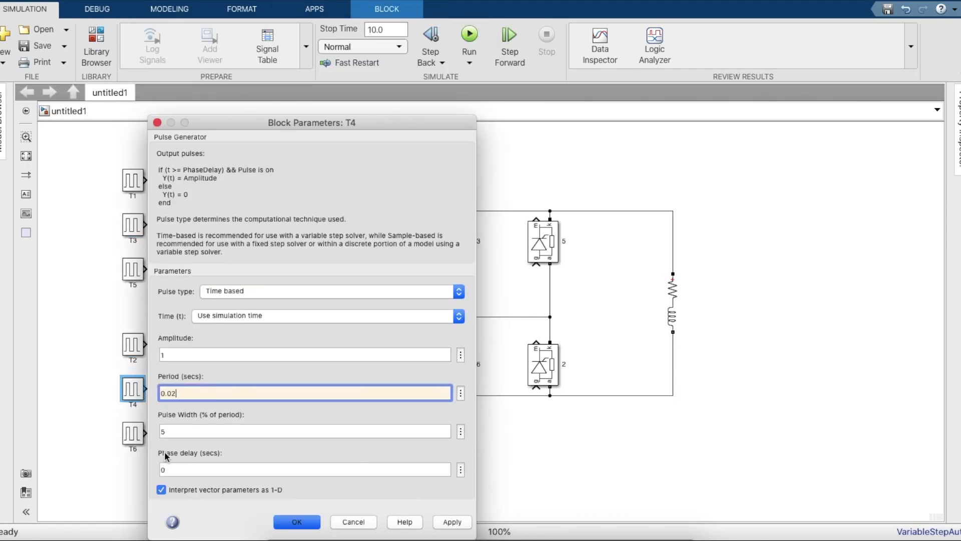
left_click(188, 469)
type(".00334+0.01")
key("Return")
Step: Set the T5 pulse generator's period to 0.02 s and its phase delay to 0.01+0.00667 s
double_click(133, 269)
double_click(187, 340)
type("0.02")
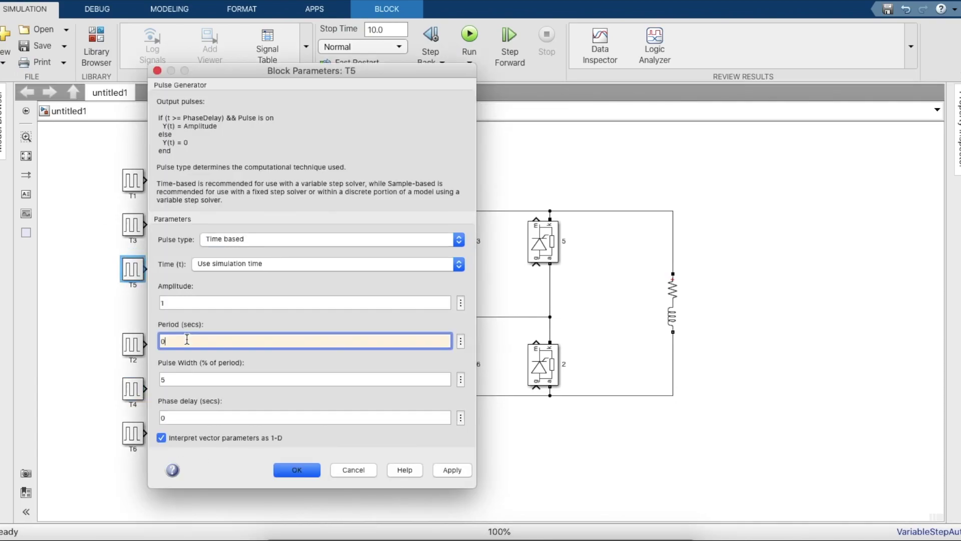
left_click(175, 417)
key("BackSpace")
type("0.01+0.00667")
key("Return")
Step: Set the T6 pulse generator's period to 0.02 s and accept its parameters
double_click(133, 434)
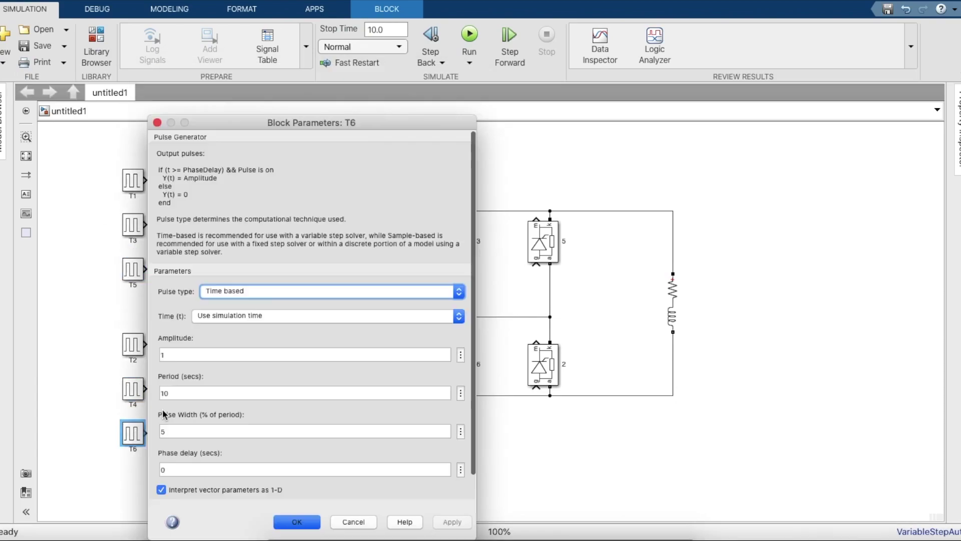
double_click(168, 393)
type("0.02")
key("Return")
Step: Search the block library for "Goto" and place a Goto block to the right of the T1 pulse generator
type("GOto")
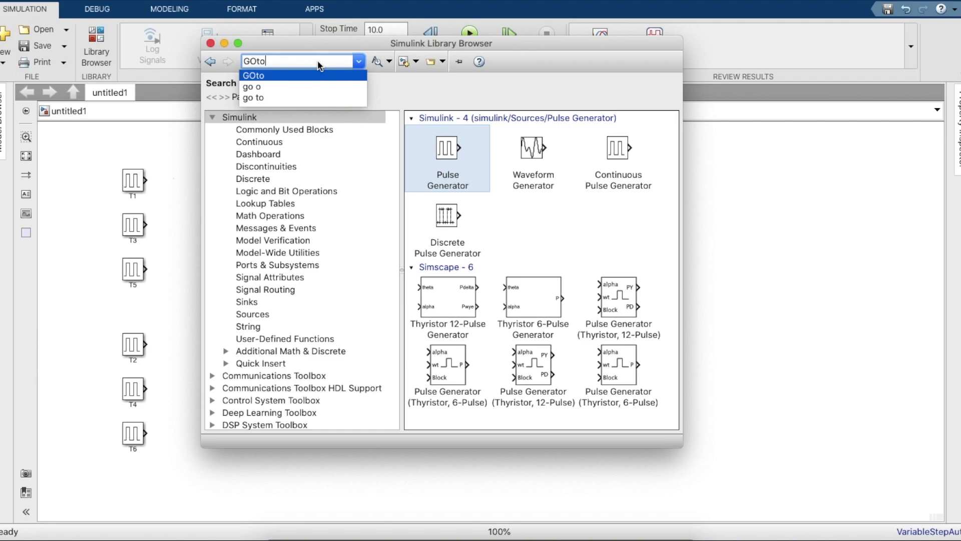
key("Return")
left_click(470, 149)
left_click_drag(470, 148, 183, 186)
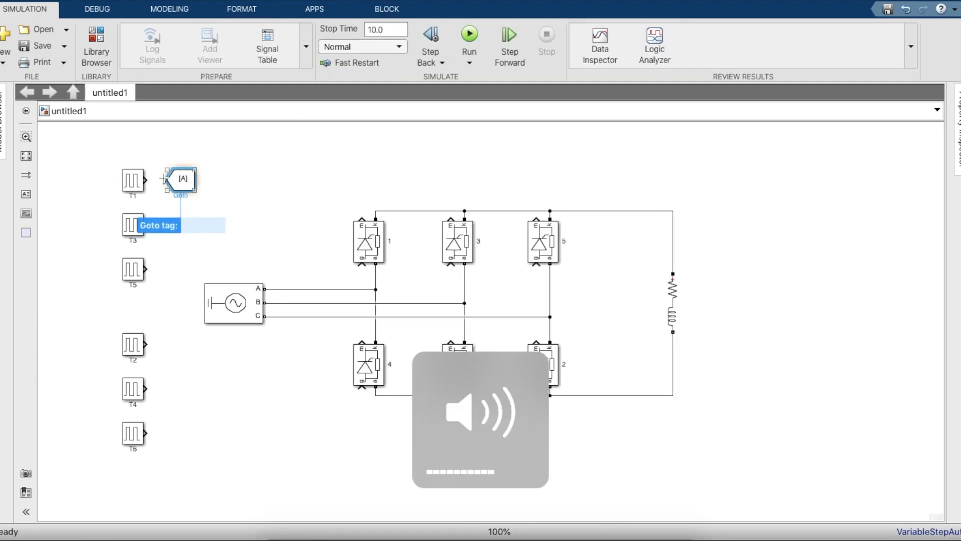
Step: Connect the T1 generator's output to the Goto block and copy that Goto block beside the T3 generator, connected to its output
left_click(147, 180)
left_click(148, 180)
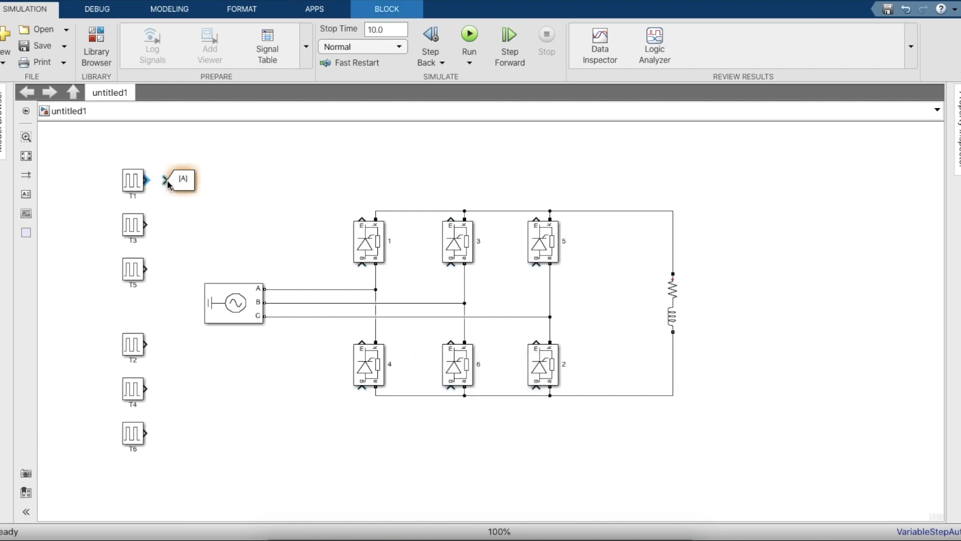
left_click_drag(168, 184, 168, 184)
left_click(183, 190)
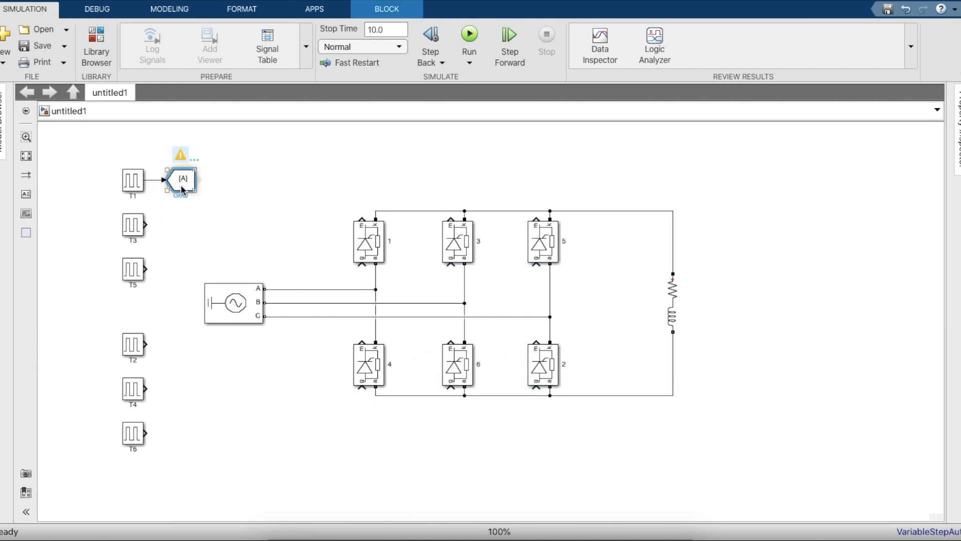
left_click_drag(183, 190, 183, 232)
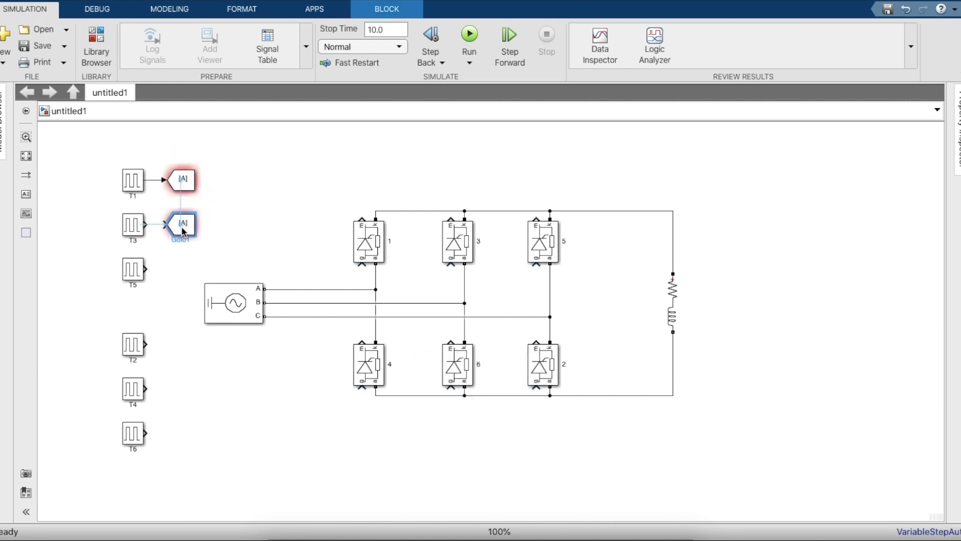
Step: Set the tag of the Goto block at generator T1 to T1
left_click(185, 184)
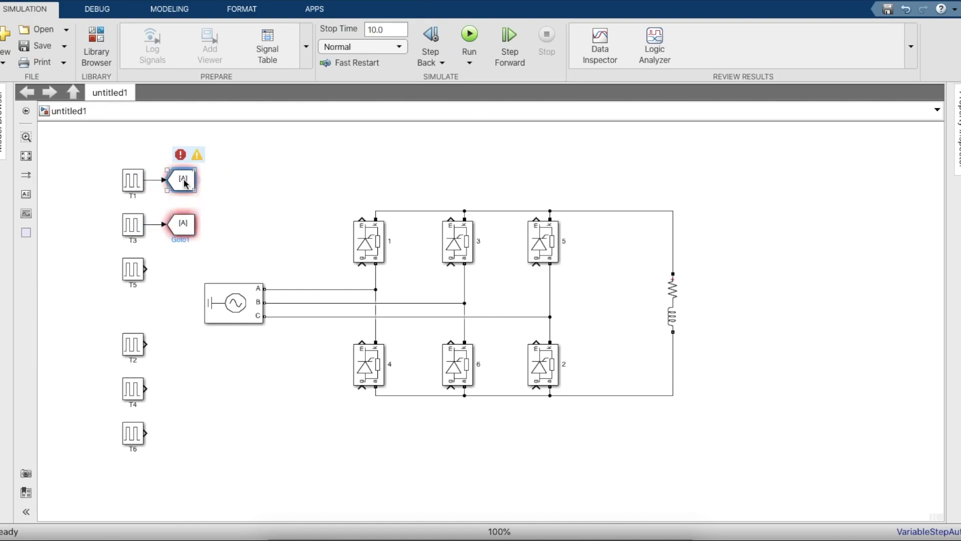
double_click(183, 181)
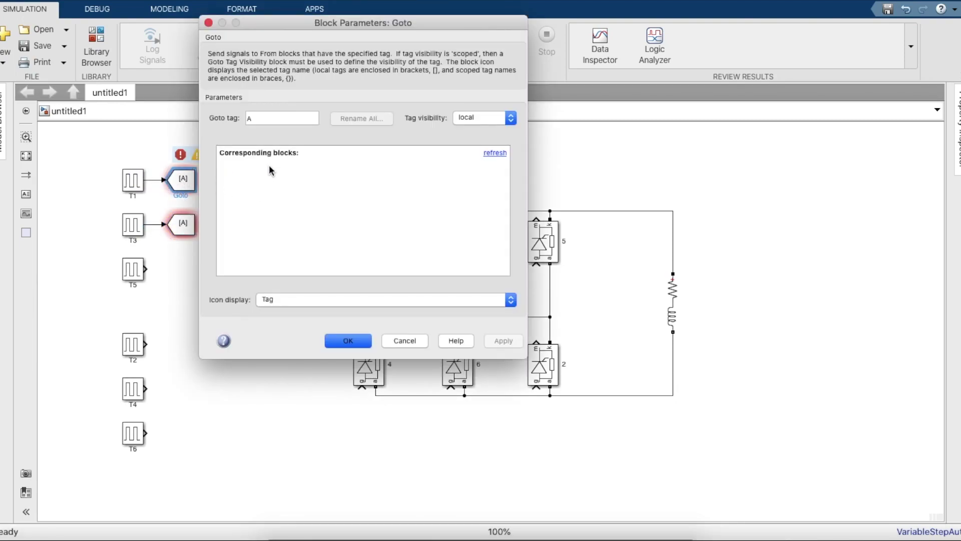
double_click(255, 119)
type("T1")
key("Return")
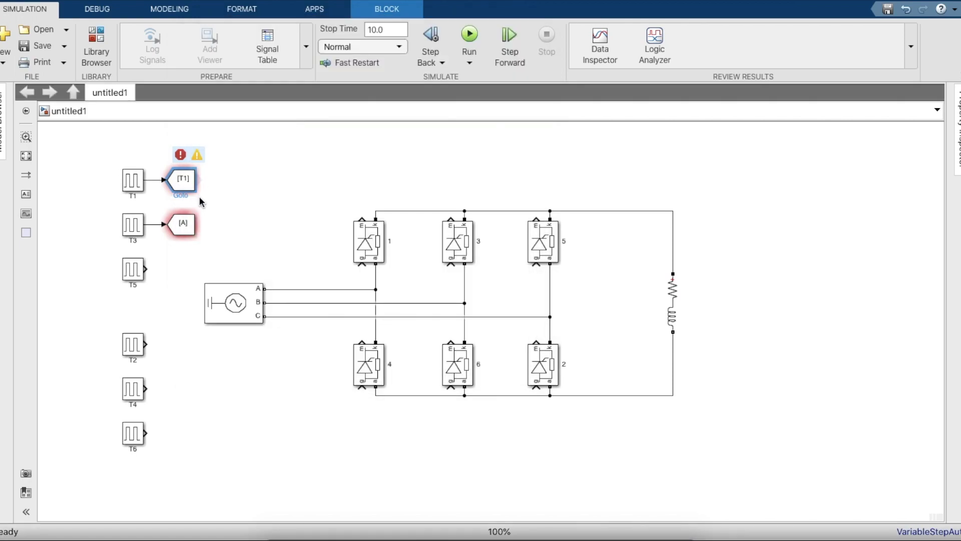
Step: Set the tag of the Goto block at generator T3 to T2
double_click(183, 225)
double_click(283, 161)
key("BackSpace")
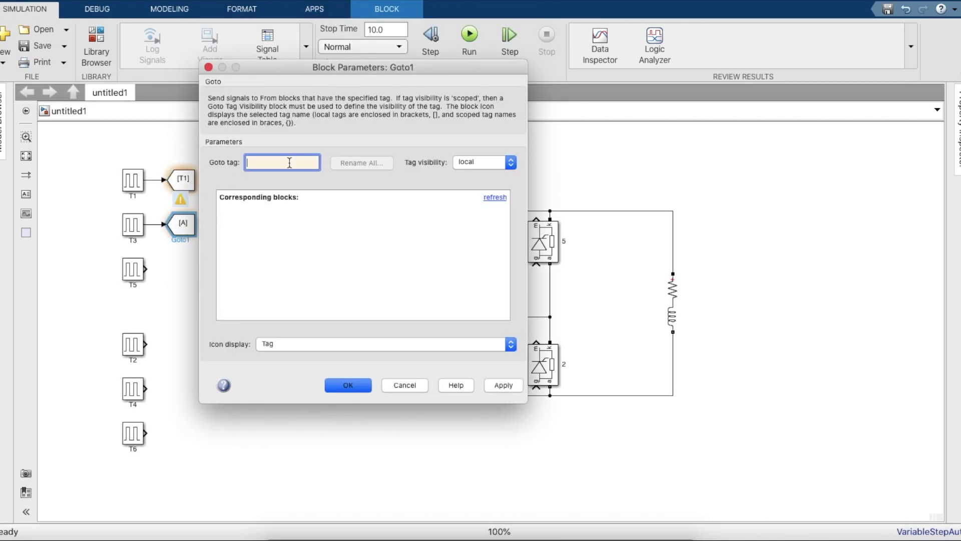
type("T2")
key("Return")
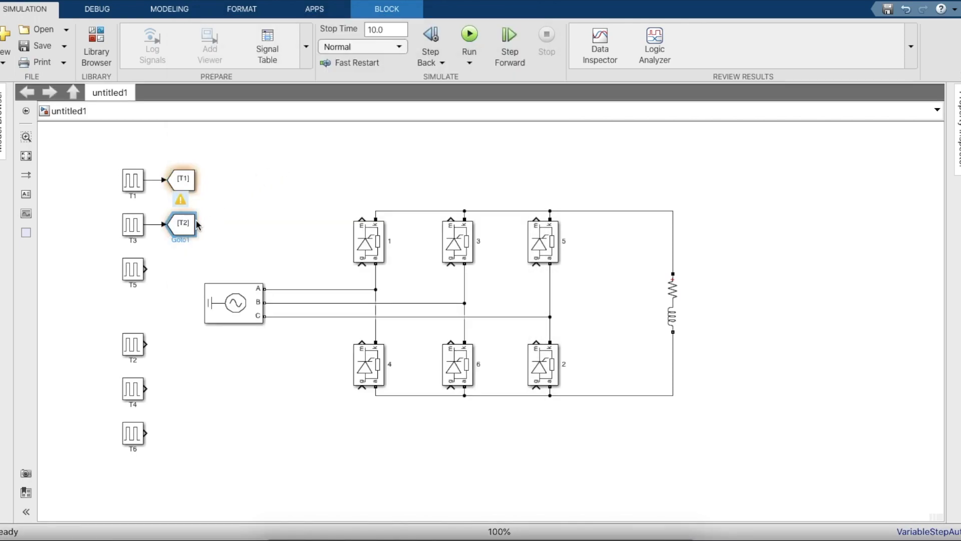
Step: Copy the Goto block beside the T5 generator, connected to its output, and set the copy's tag to T3
left_click_drag(198, 225, 145, 269)
double_click(186, 271)
left_click(293, 211)
key("BackSpace")
key("BackSpace")
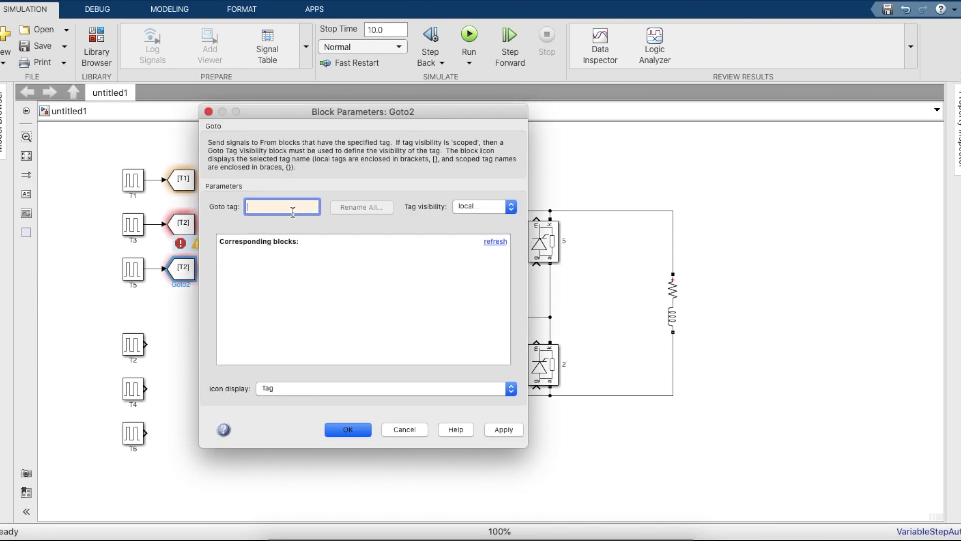
type("T3")
key("Return")
Step: Place another copy of the Goto block near the T2 generator, and set the tag of the Goto at generator T3 to T3
left_click(182, 269)
left_click_drag(183, 269, 187, 380)
double_click(181, 226)
left_click(309, 158)
key("BackSpace")
type("3")
key("Return")
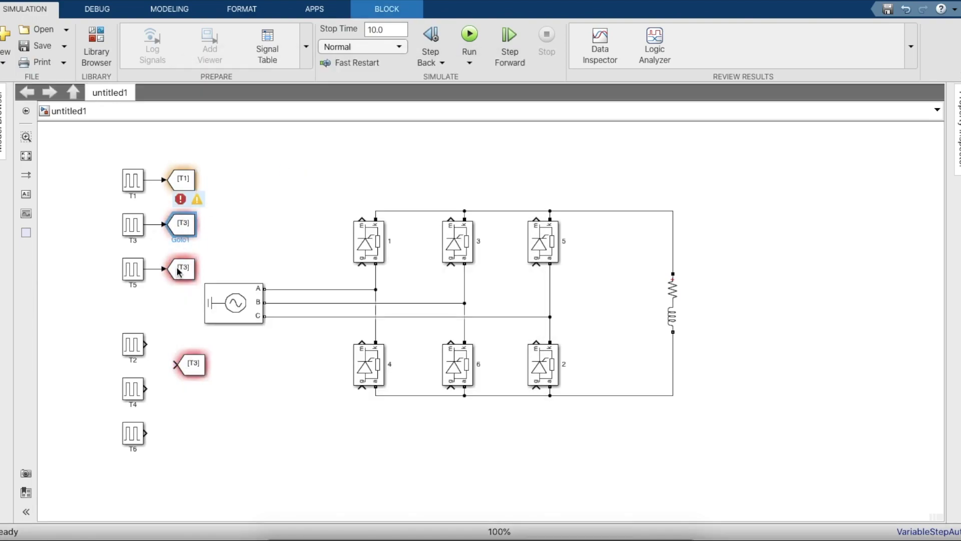
Step: Set the tag of the Goto block at generator T5 to T5
double_click(179, 272)
double_click(295, 207)
type("T5")
key("Return")
Step: Align the loose Goto block with the T2 generator so it connects to its output, and set its tag to T2
left_click_drag(192, 364, 195, 343)
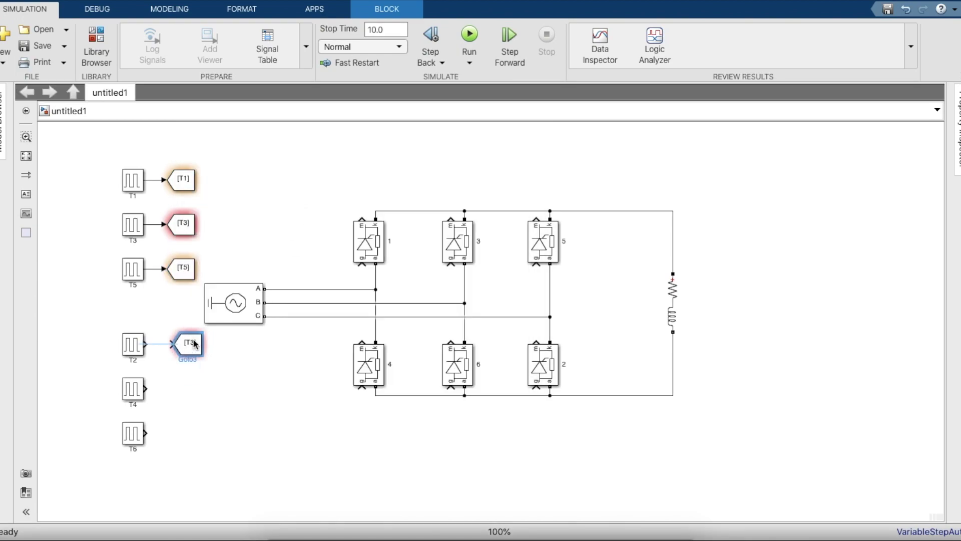
double_click(191, 344)
double_click(257, 278)
type("T2")
key("Return")
Step: Copy the Goto block to the output of the T4 generator and set the copy's tag to T4
left_click_drag(191, 343, 189, 387)
double_click(190, 388)
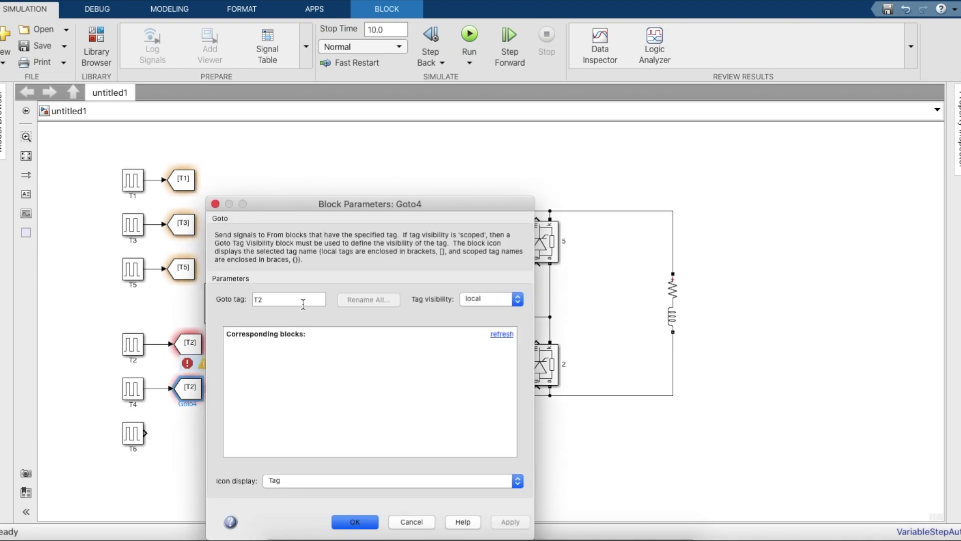
double_click(303, 299)
type("T4")
key("Return")
Step: Copy the Goto block to the output of the T6 generator and set the copy's tag to T6
left_click_drag(189, 387, 145, 433)
double_click(187, 434)
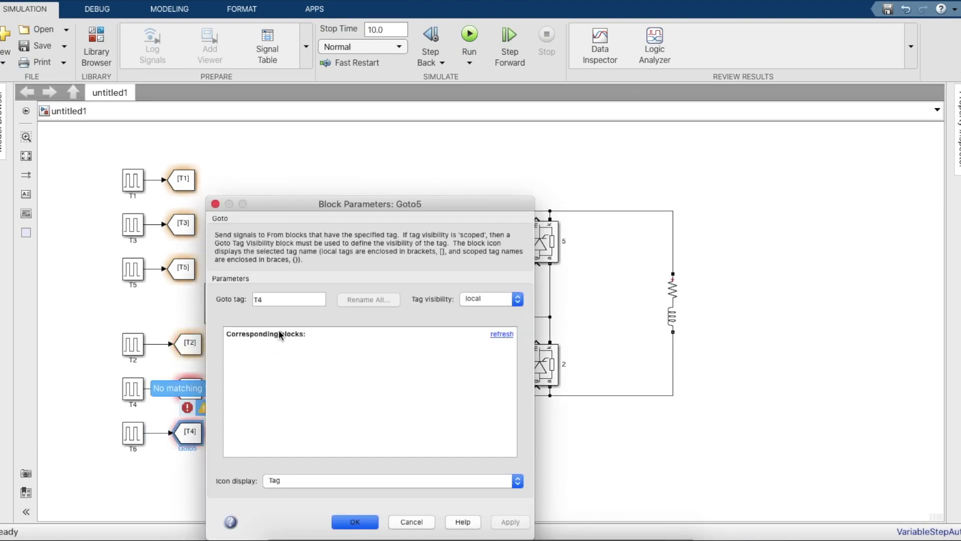
double_click(303, 299)
type("T6")
key("Return")
Step: Create matching From blocks for tags T1, T3 and T5, connected to the gates of thyristors 1, 3 and 5
left_click(199, 180)
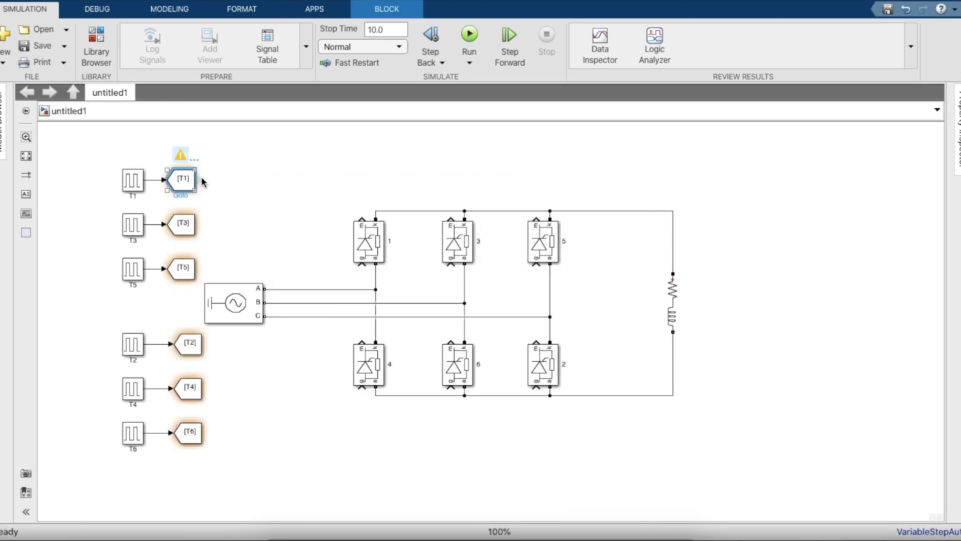
left_click_drag(203, 181, 360, 271)
left_click_drag(194, 224, 450, 266)
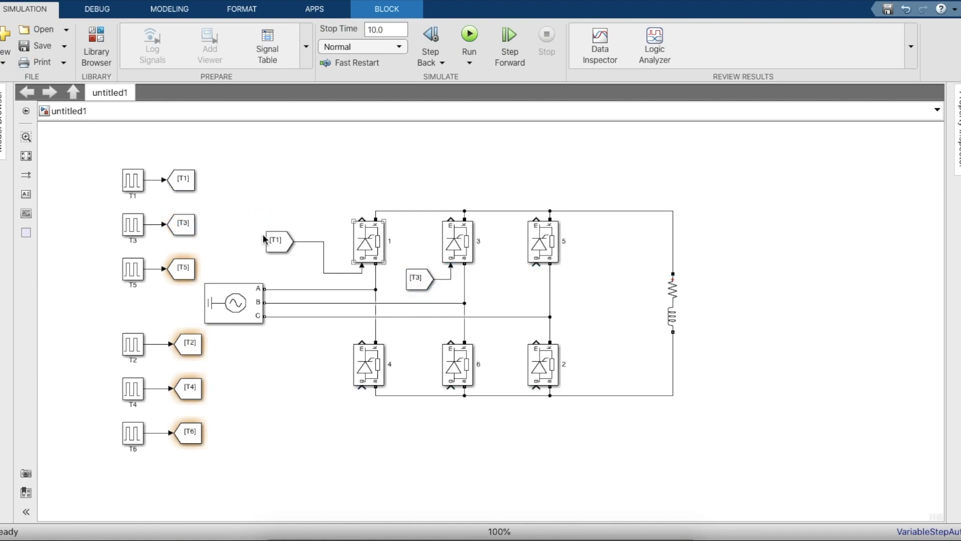
left_click(181, 268)
left_click_drag(181, 268, 536, 266)
Step: Create matching From blocks for tags T2, T4 and T6, connected to the gates of thyristors 2, 6 and 4
left_click_drag(189, 344, 536, 389)
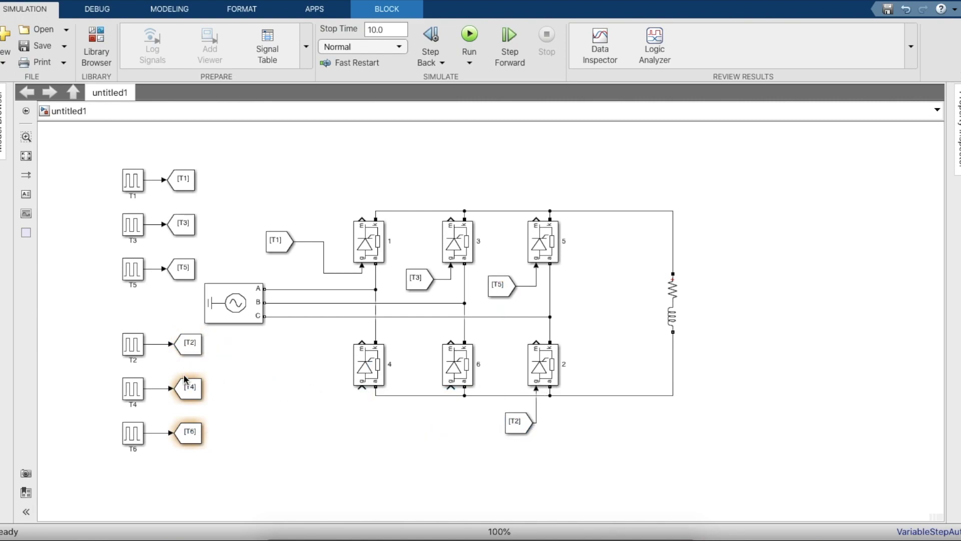
left_click_drag(185, 378, 450, 388)
left_click_drag(199, 433, 362, 388)
left_click(263, 437)
left_click(296, 375)
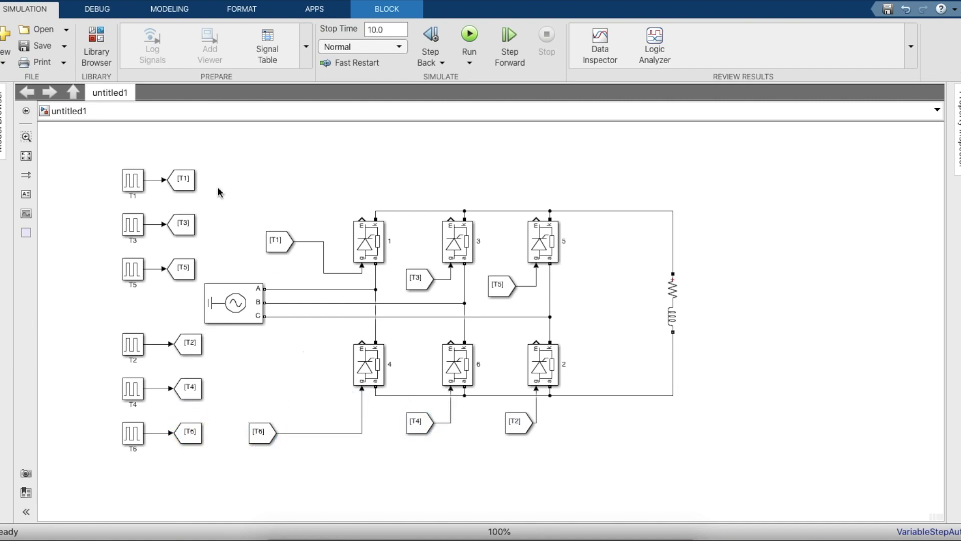
Step: Search the block library for "Gui" and place a powergui block above the T1 From block
left_click(96, 50)
double_click(279, 63)
type("Gui")
key("Return")
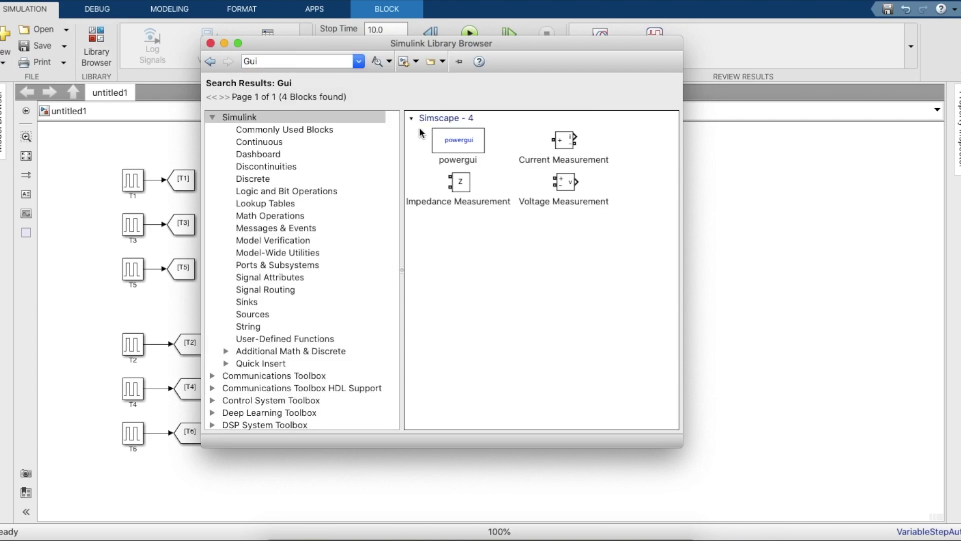
left_click_drag(453, 143, 263, 155)
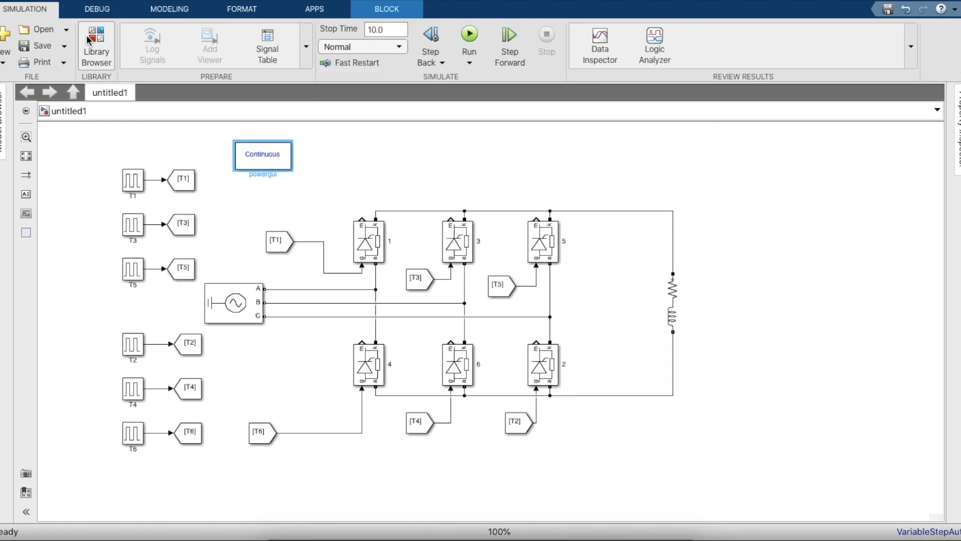
Step: Find the Voltage Measurement block in the library and place it beside the RL load
left_click(96, 50)
double_click(298, 60)
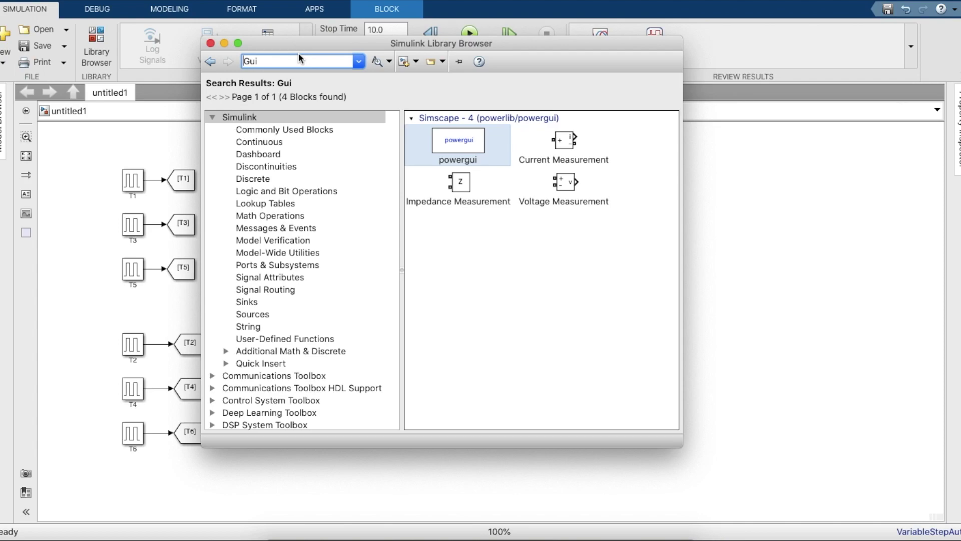
key("BackSpace")
type("V")
key("Down")
key("Return")
left_click_drag(451, 141, 718, 254)
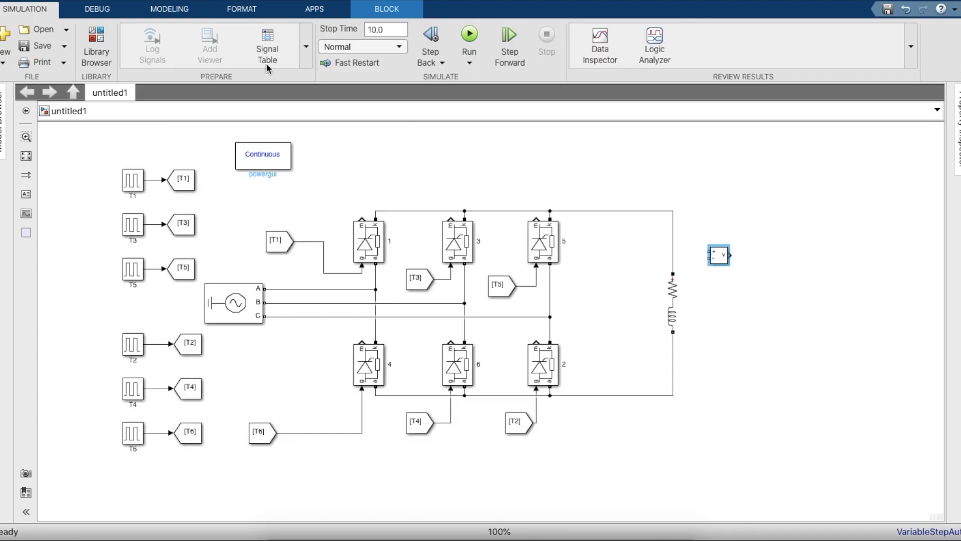
Step: Find the Current Measurement block in the library and place it above the line between thyristor 5 and the load
left_click(104, 43)
triple_click(293, 60)
key("BackSpace")
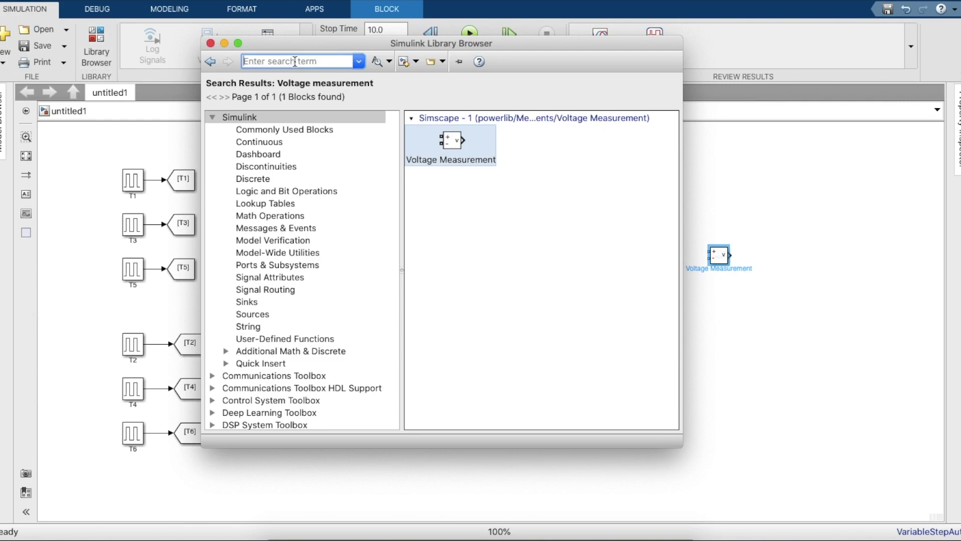
type("Cur")
key("Down")
key("Return")
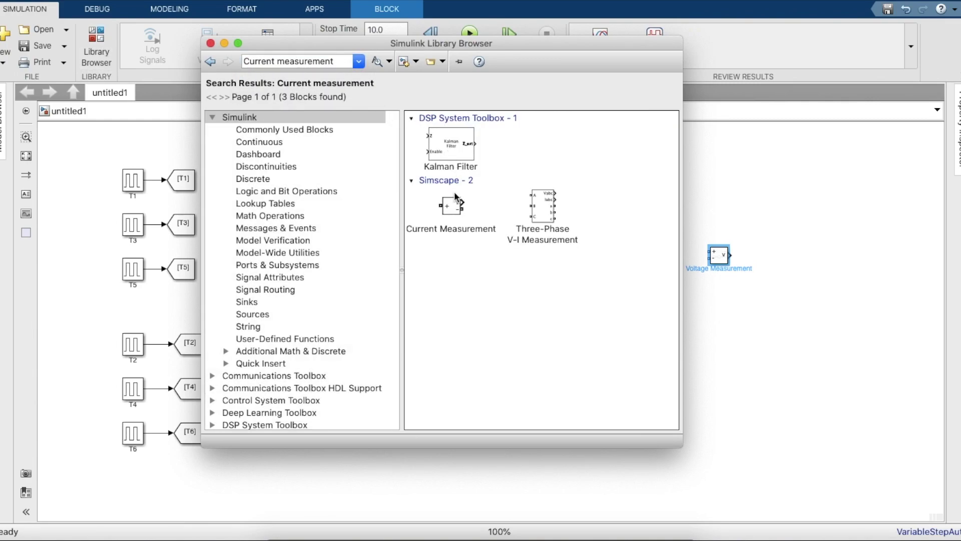
left_click_drag(454, 191, 620, 197)
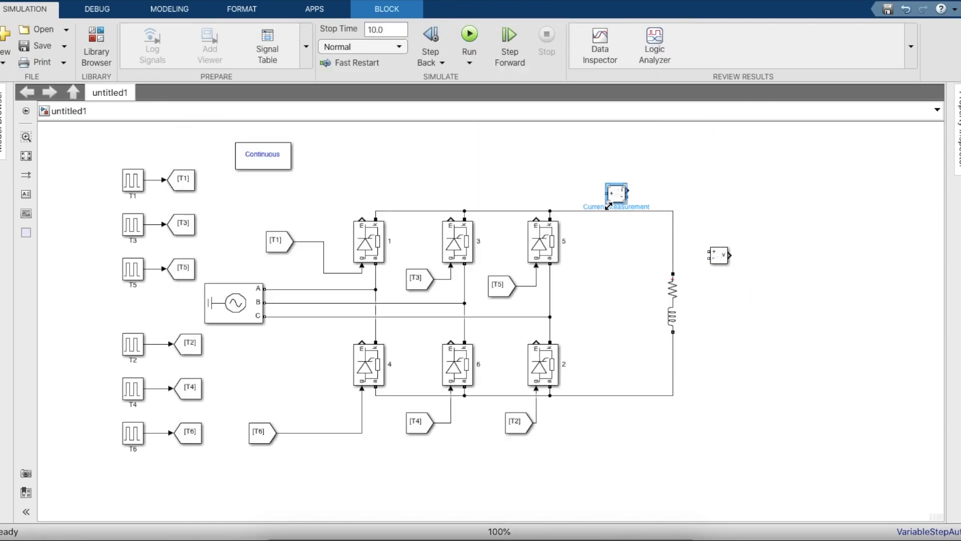
Step: Delete the line from the upper rail to the RL load and wire the Current Measurement block in series in its place
left_click(612, 207)
left_click(599, 209)
left_click(600, 210)
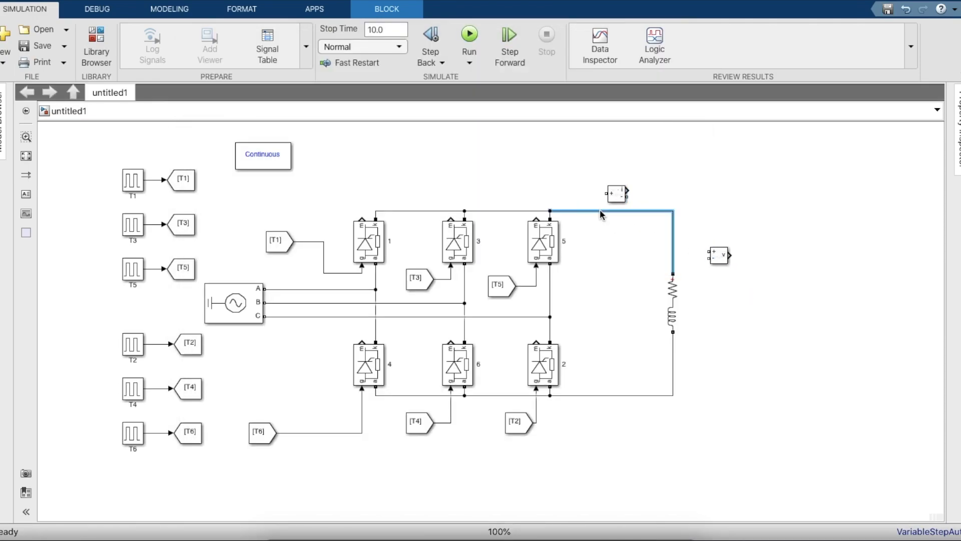
key("Delete")
left_click_drag(606, 193, 546, 213)
left_click(546, 210)
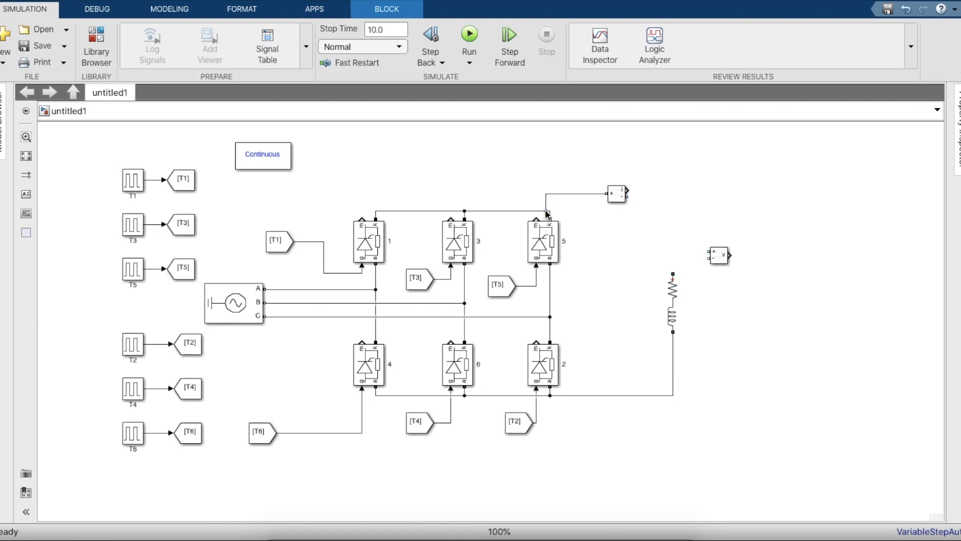
left_click(628, 197)
mouse_move(674, 274)
left_mouse_down()
mouse_move(627, 196)
mouse_move(634, 217)
left_mouse_up()
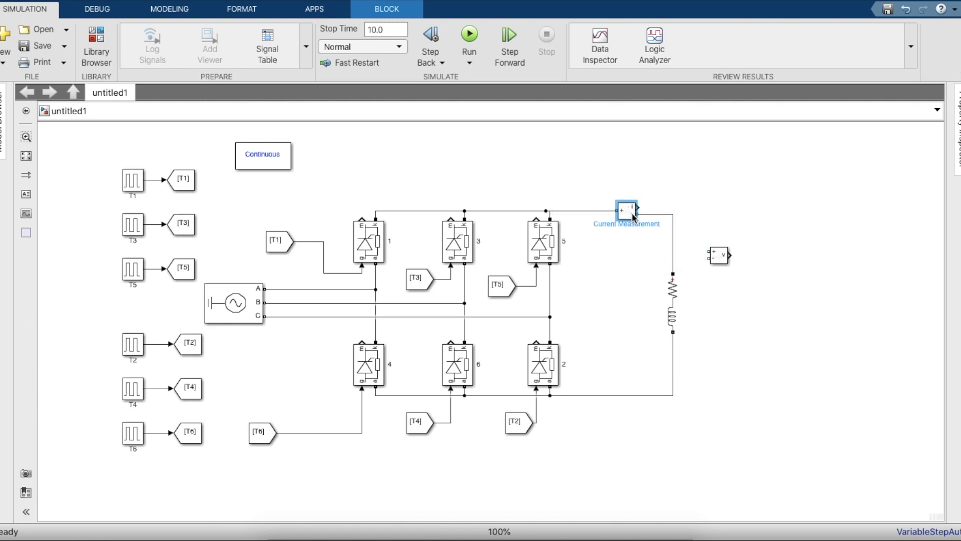
left_click(691, 200)
Step: Add a Scope from the library beside the Voltage Measurement block and connect the measurement's output to it
left_click(106, 49)
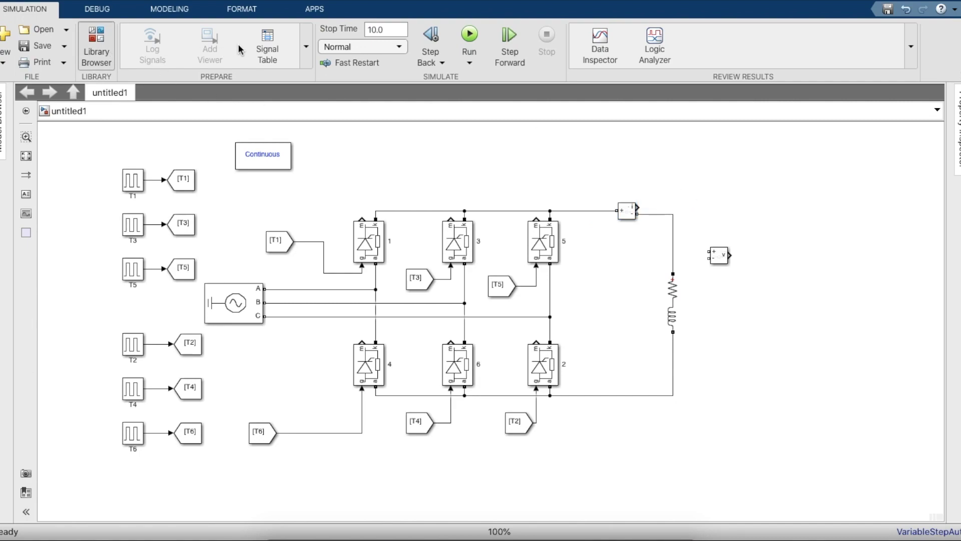
left_click(299, 63)
key("BackSpace")
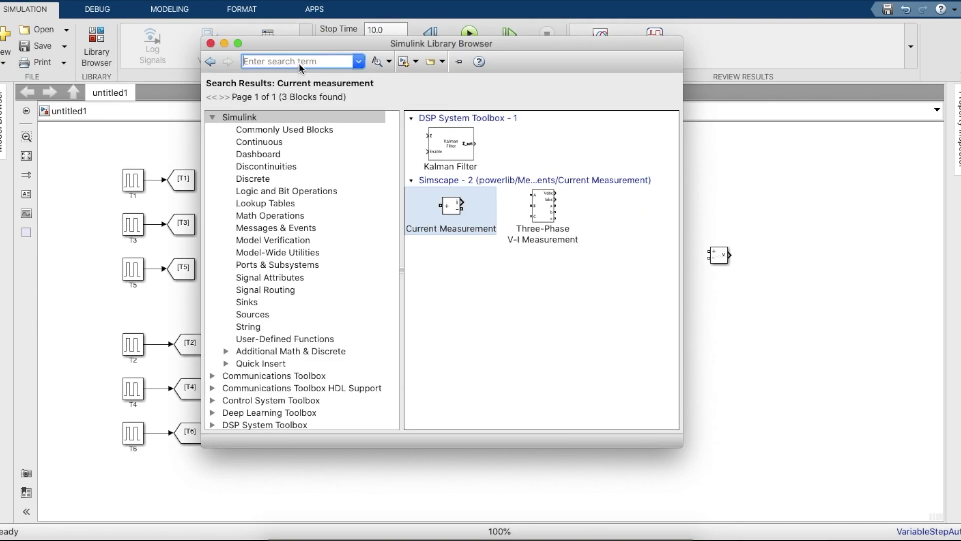
type("Scope")
key("Return")
left_click_drag(437, 157, 730, 255)
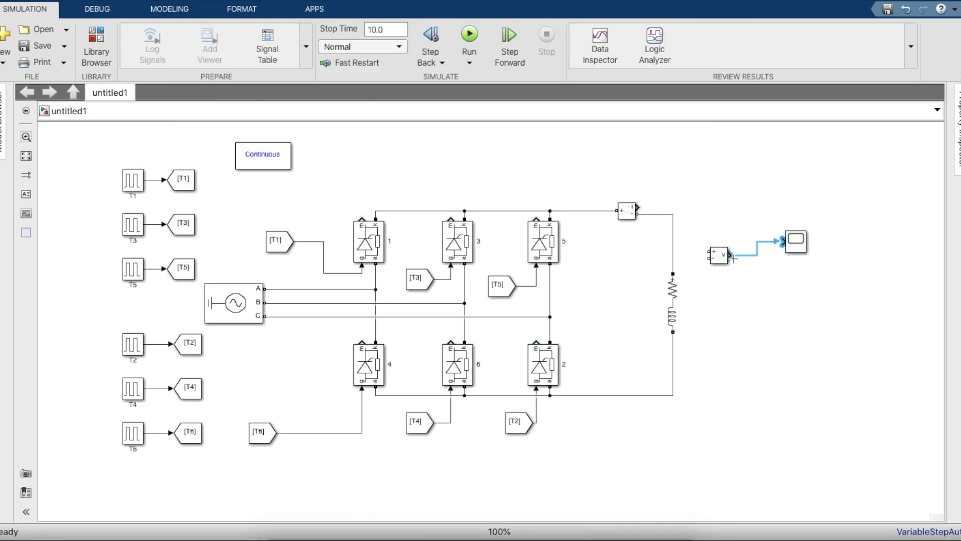
Step: Connect the Current Measurement output to the Scope and wire the Voltage Measurement inputs across the RL load
left_click_drag(637, 207, 791, 238)
left_click_drag(709, 252, 673, 230)
left_click_drag(707, 259, 674, 354)
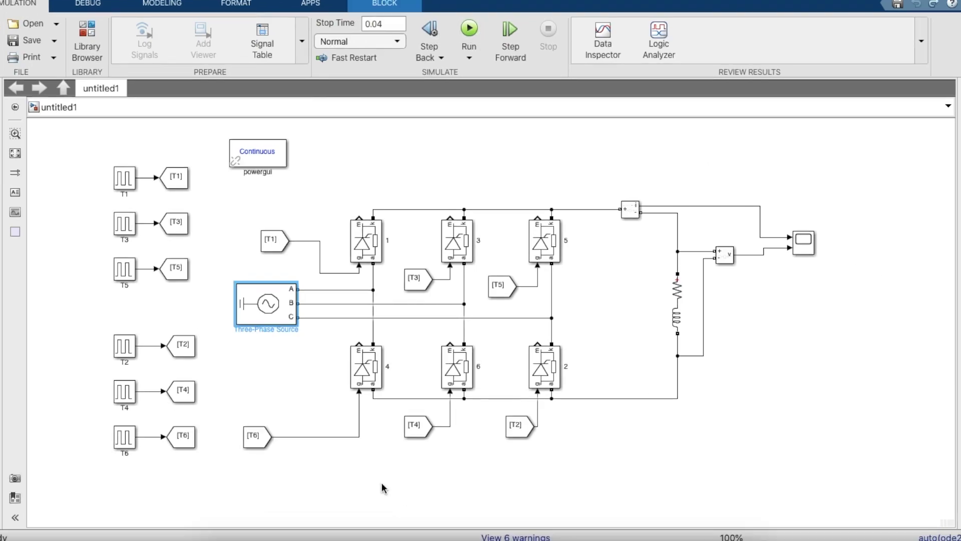
Step: Delete the gate lines of thyristors 4 and 6 and move the T4 From block below thyristor 4
left_click(327, 411)
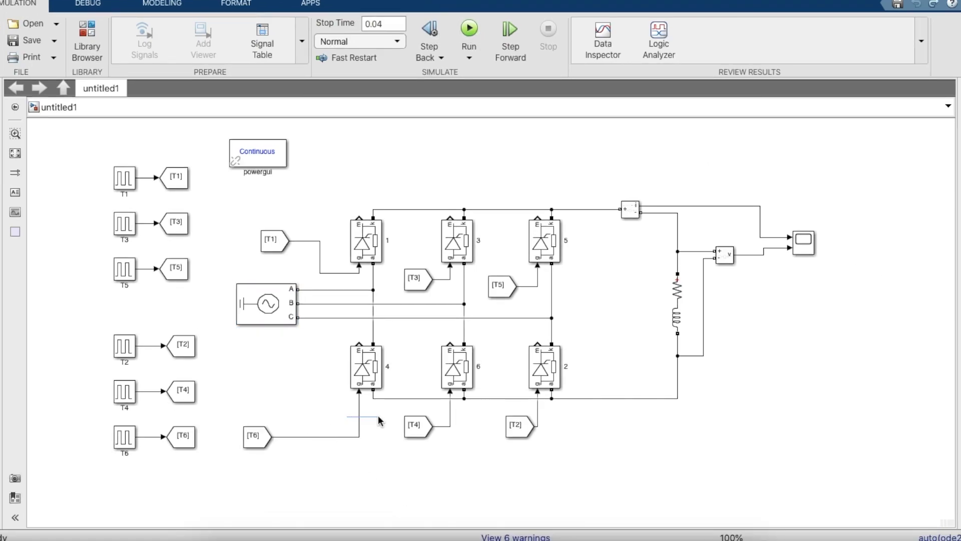
left_click(358, 416)
key("Delete")
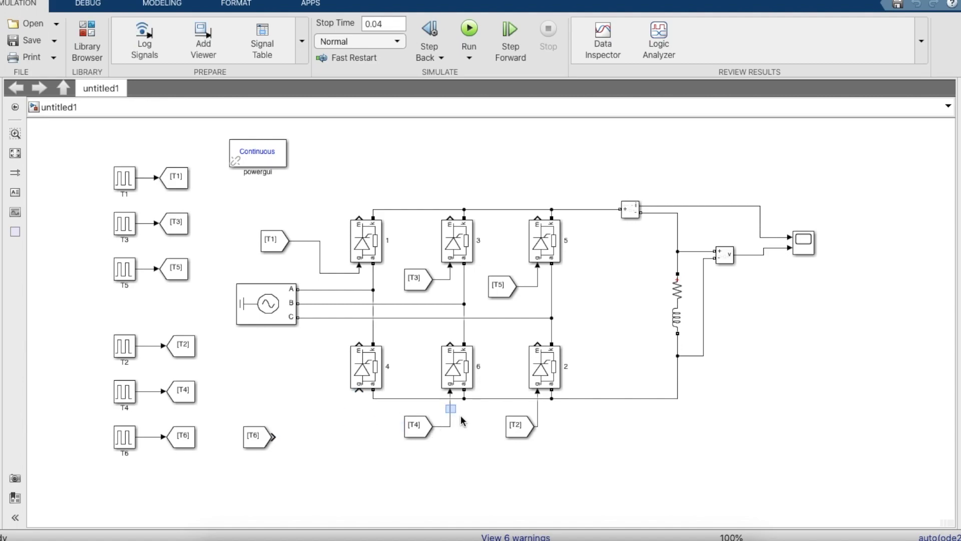
left_click(450, 413)
key("Delete")
left_click_drag(428, 427, 342, 428)
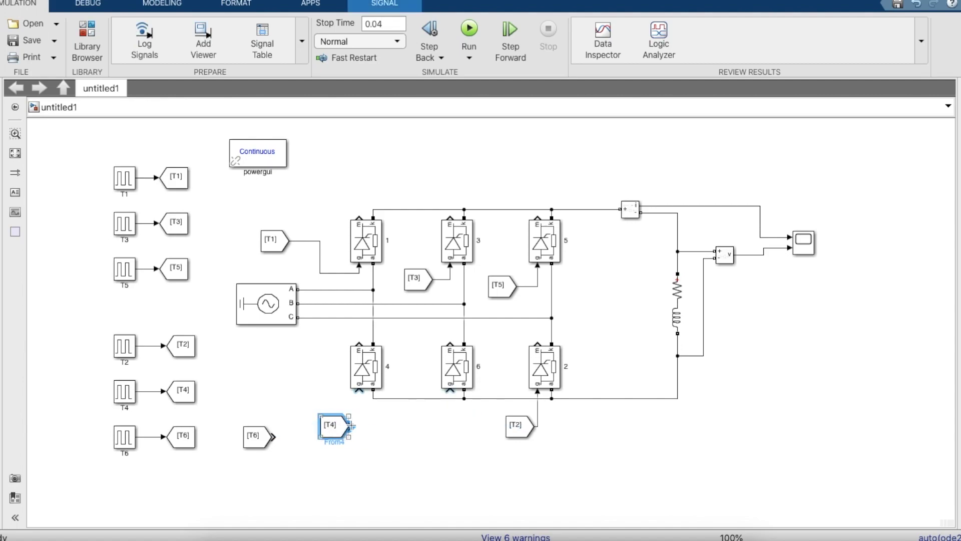
Step: Connect the T4 From block to thyristor 4's gate and the T6 From block, placed below thyristor 6, to its gate
left_click(359, 391)
key("Delete")
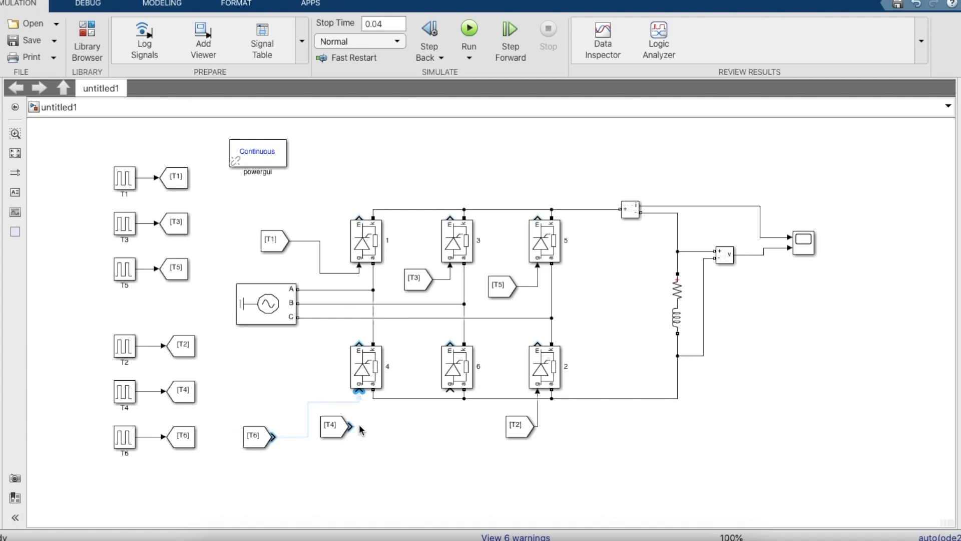
left_click_drag(349, 426, 359, 394)
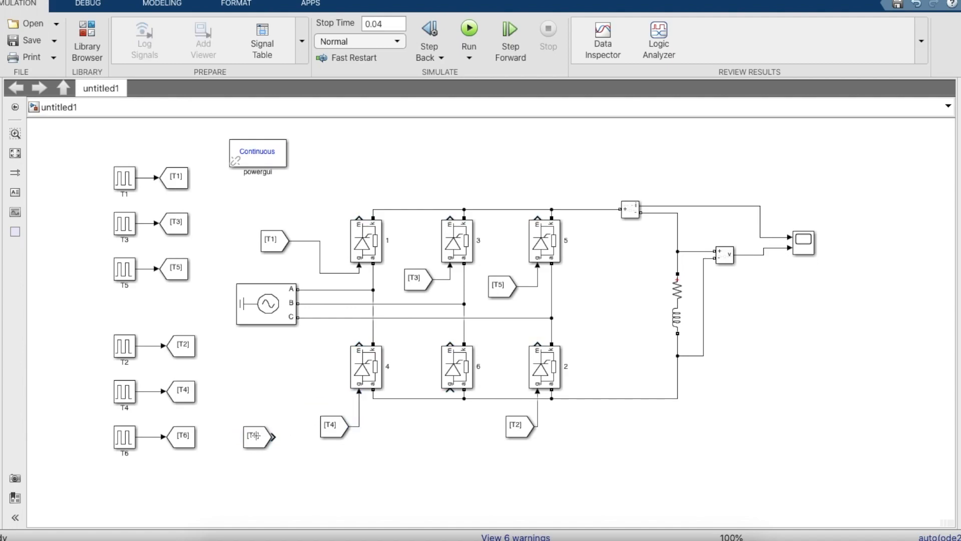
left_click_drag(271, 436, 449, 393)
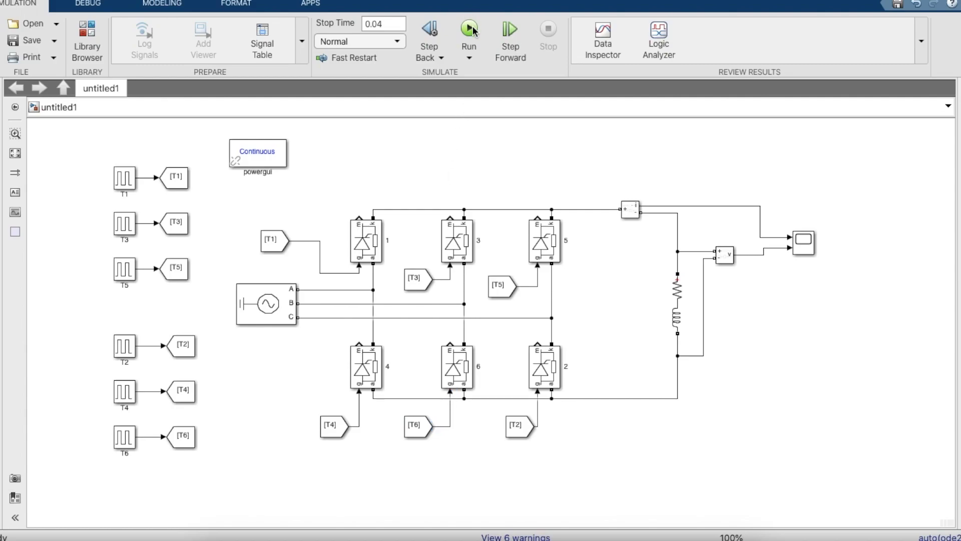
Step: Run the simulation and open the Scope to view the load current and voltage waveforms
left_click(470, 30)
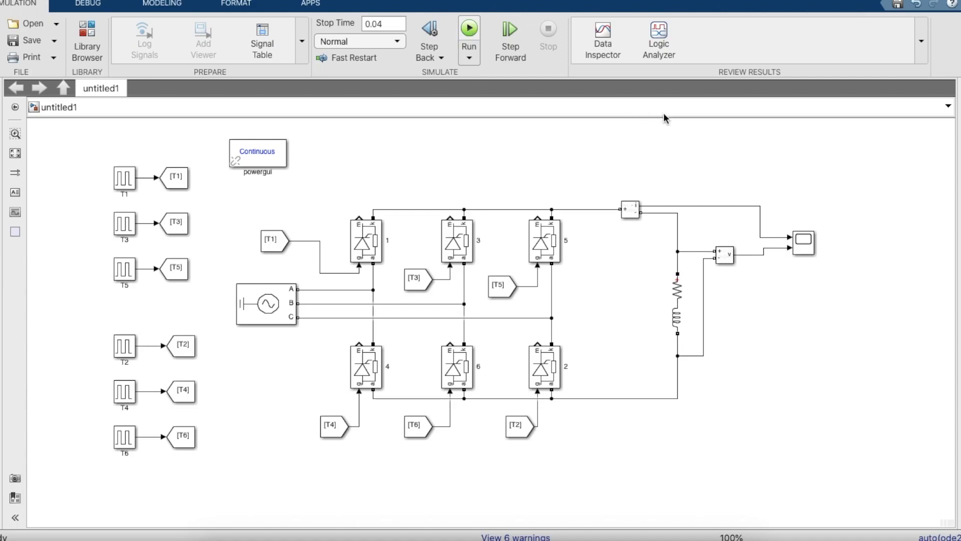
double_click(801, 245)
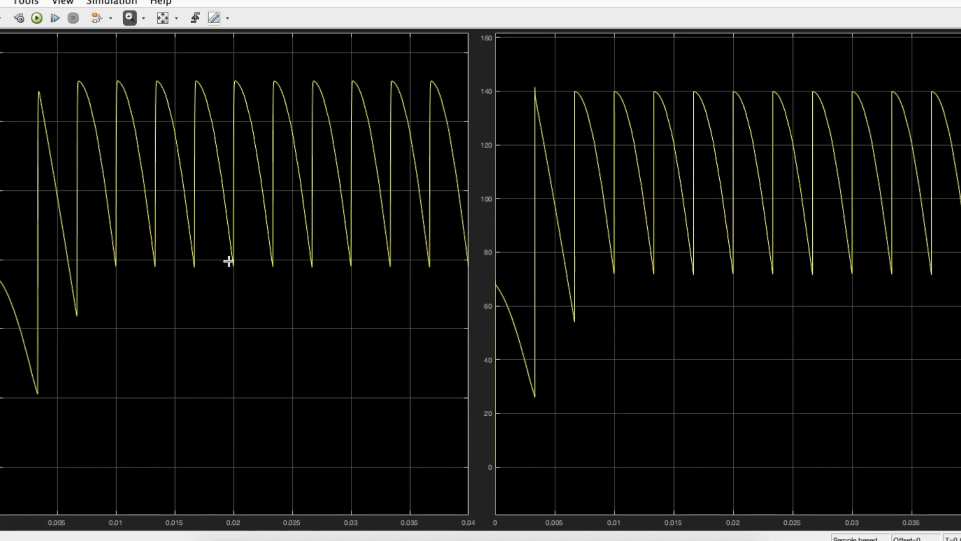
Step: Zoom the scope plots to about 0.02–0.04 s and show the legend on the current plot
left_click_drag(228, 260, 466, 265)
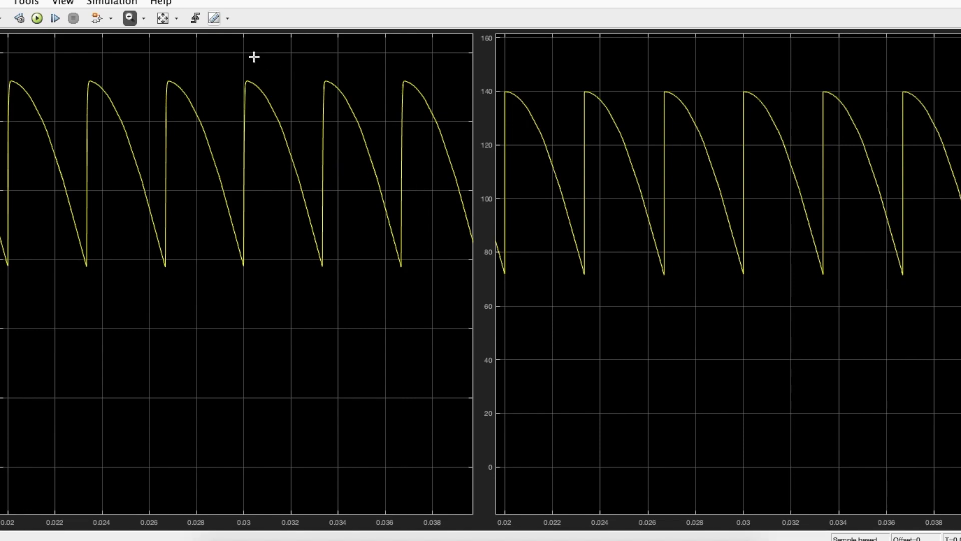
left_click(63, 2)
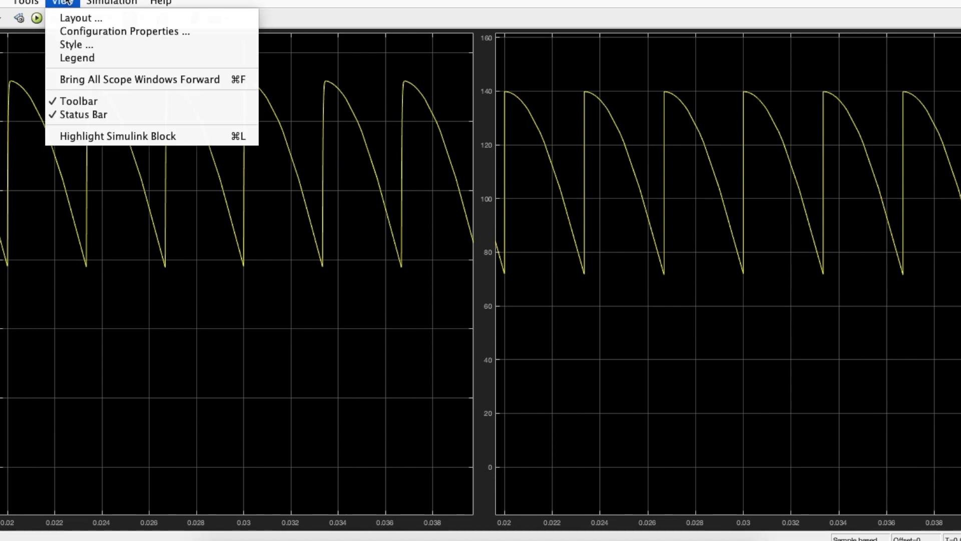
left_click(96, 56)
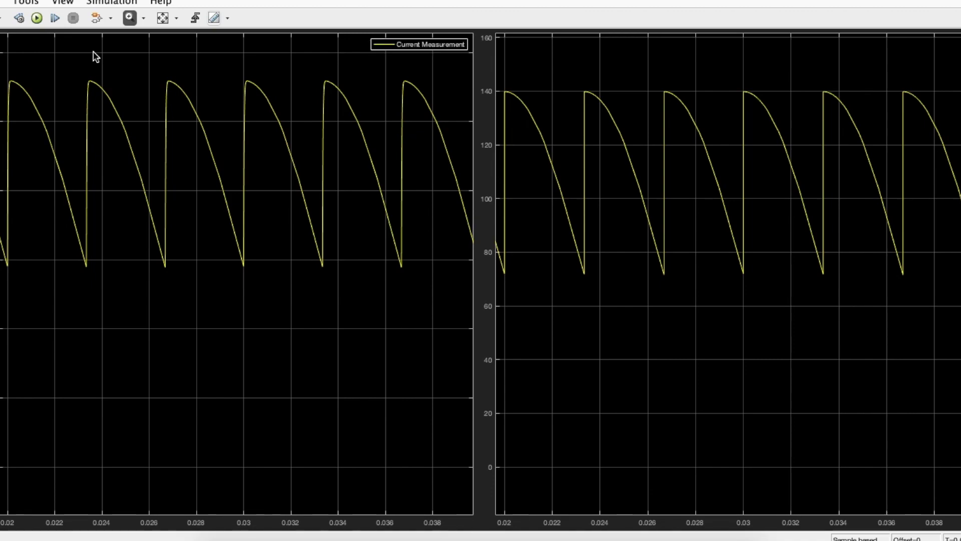